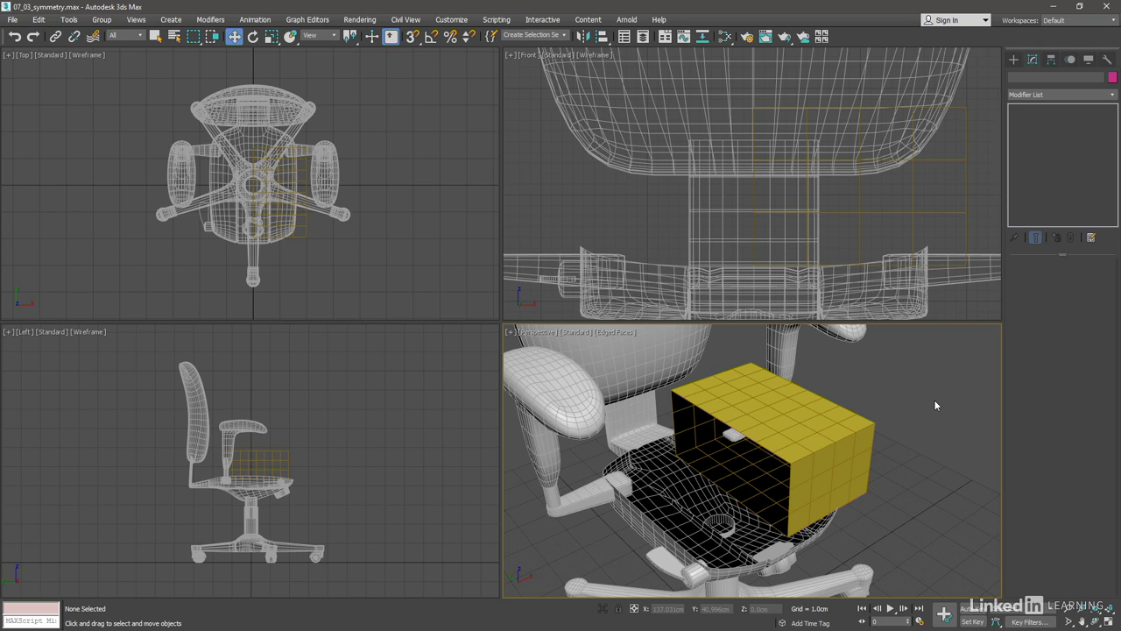
# Step: Select the yellow half seat-cushion box in the Perspective viewport
pyautogui.click(843, 425)
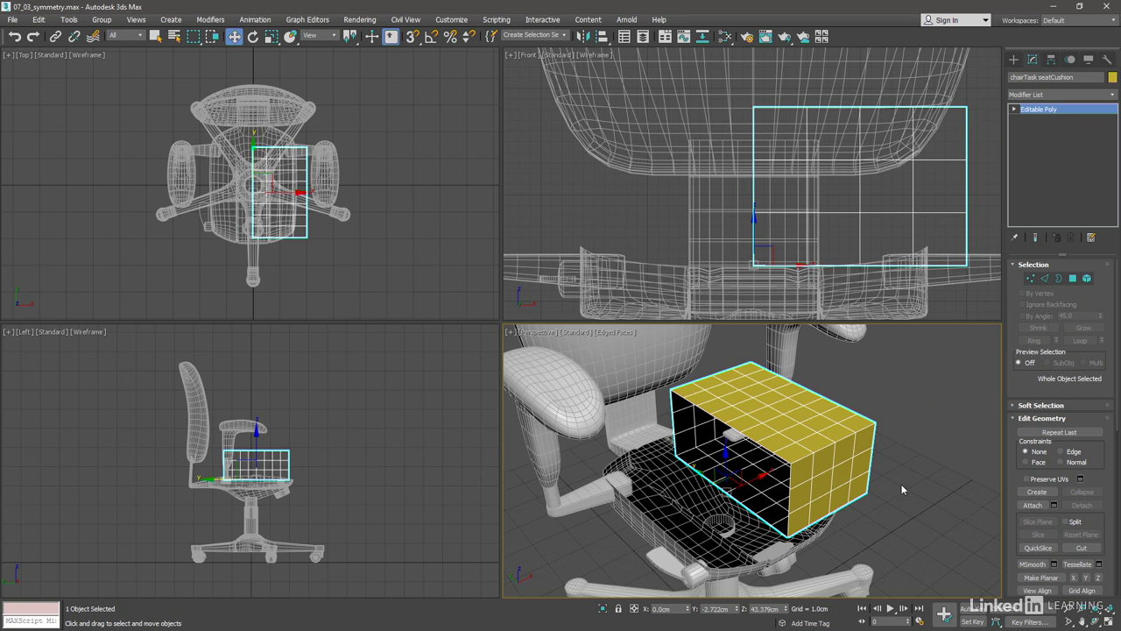
# Step: Orbit to a front view of the cushion and scroll the Modifier List down to Symmetry
pyautogui.keyDown('alt'); pyautogui.moveTo(887, 511); pyautogui.dragTo(897, 519, button='middle'); pyautogui.keyUp('alt')
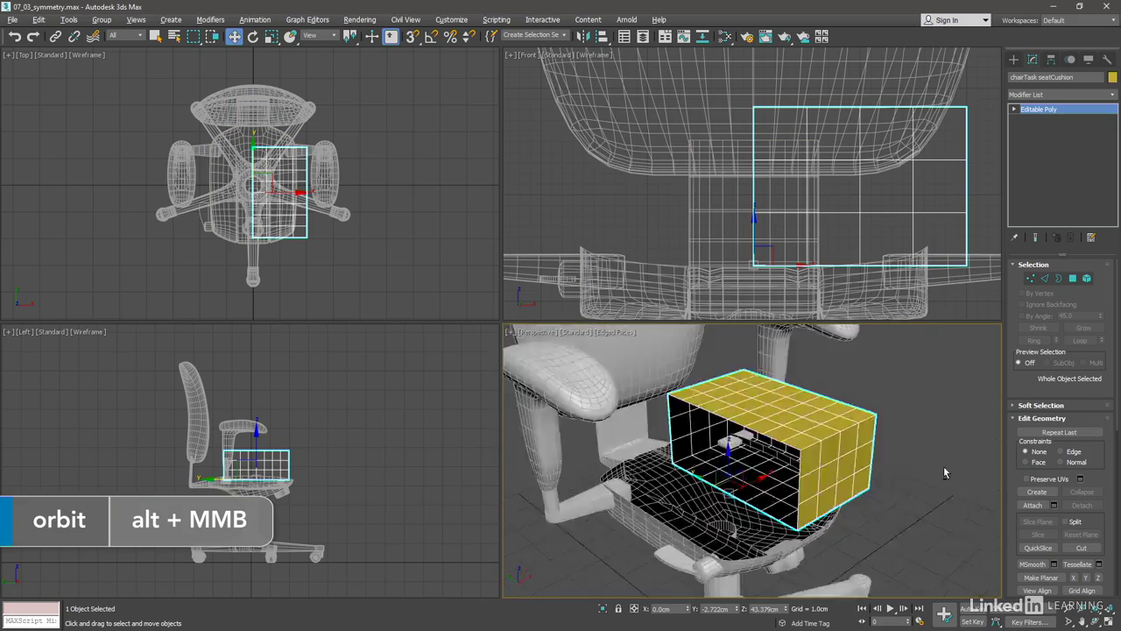
pyautogui.moveTo(897, 519)
pyautogui.keyDown('alt'); pyautogui.mouseDown(button='middle')
pyautogui.moveTo(945, 456)
pyautogui.moveTo(882, 471)
pyautogui.moveTo(931, 480)
pyautogui.mouseUp(button='middle'); pyautogui.keyUp('alt')
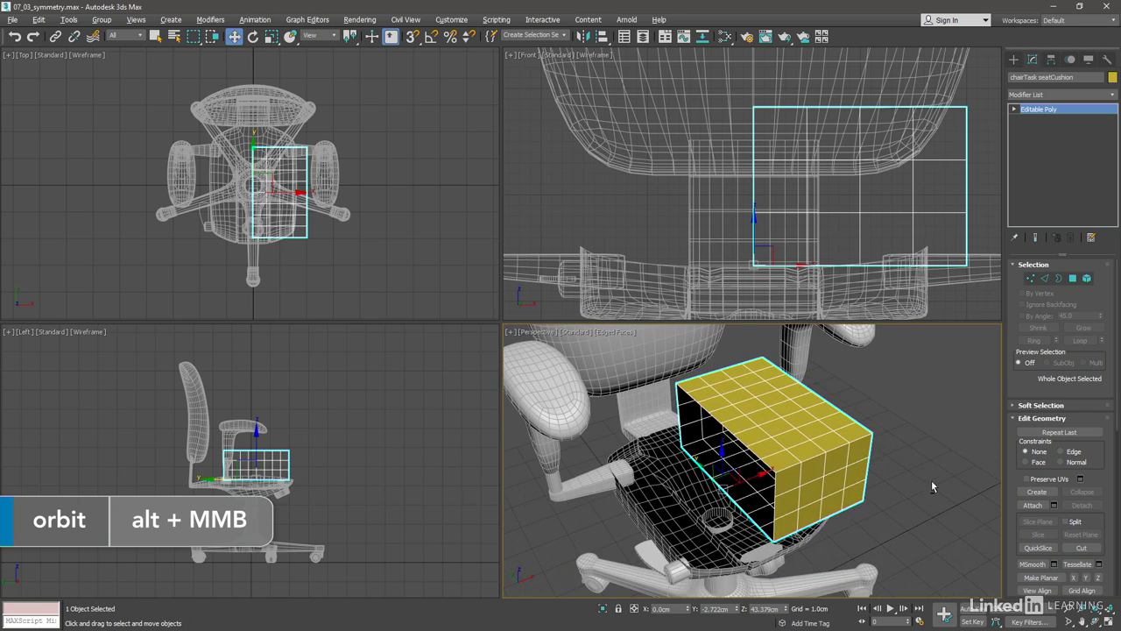
pyautogui.click(1111, 94)
pyautogui.moveTo(1113, 123); pyautogui.dragTo(1117, 350)
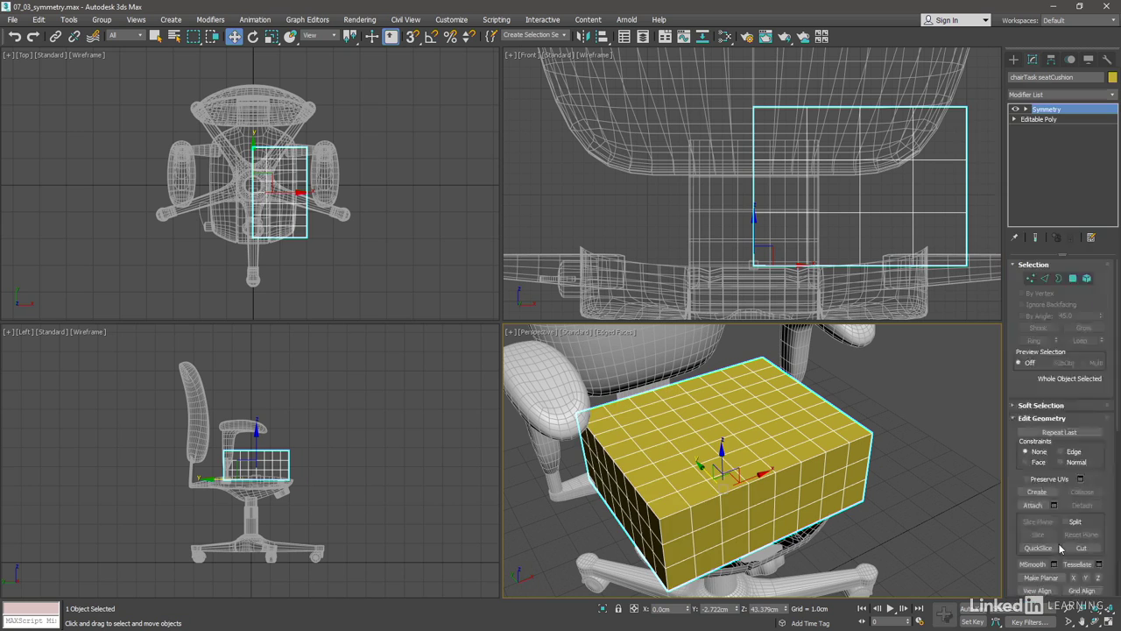
# Step: Apply a Symmetry modifier to mirror the half cushion into a full block, then inspect it
pyautogui.click(1056, 543)
pyautogui.moveTo(928, 517)
pyautogui.keyDown('alt'); pyautogui.mouseDown(button='middle')
pyautogui.moveTo(874, 502)
pyautogui.moveTo(913, 509)
pyautogui.moveTo(898, 513)
pyautogui.mouseUp(button='middle'); pyautogui.keyUp('alt')
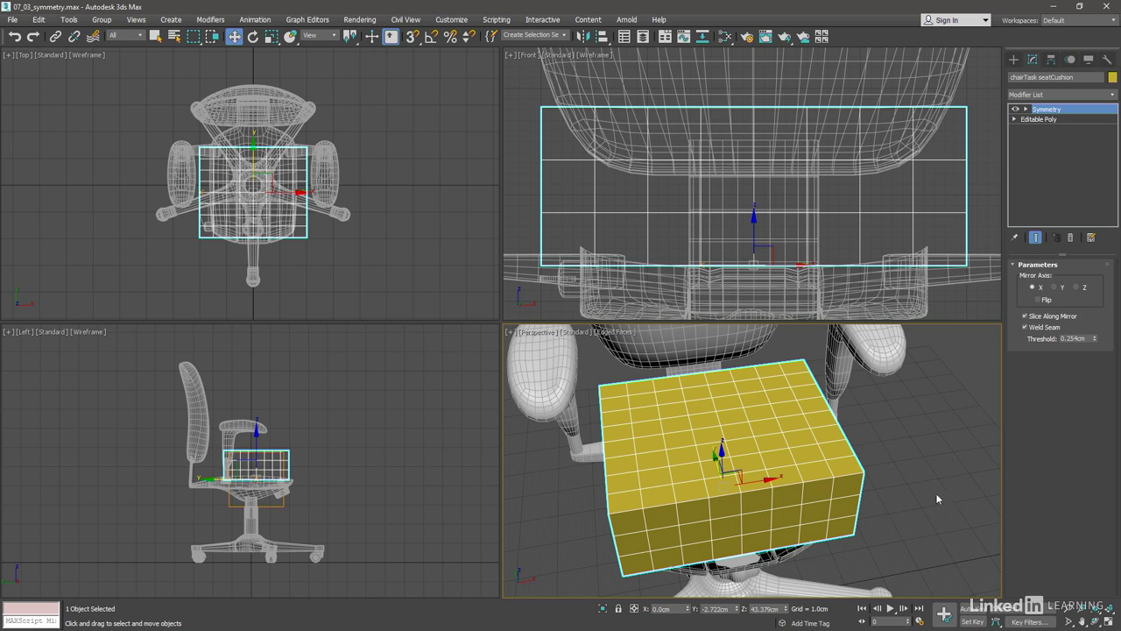
pyautogui.moveTo(911, 501)
pyautogui.keyDown('alt'); pyautogui.mouseDown(button='middle')
pyautogui.moveTo(874, 480)
pyautogui.moveTo(924, 493)
pyautogui.mouseUp(button='middle'); pyautogui.keyUp('alt')
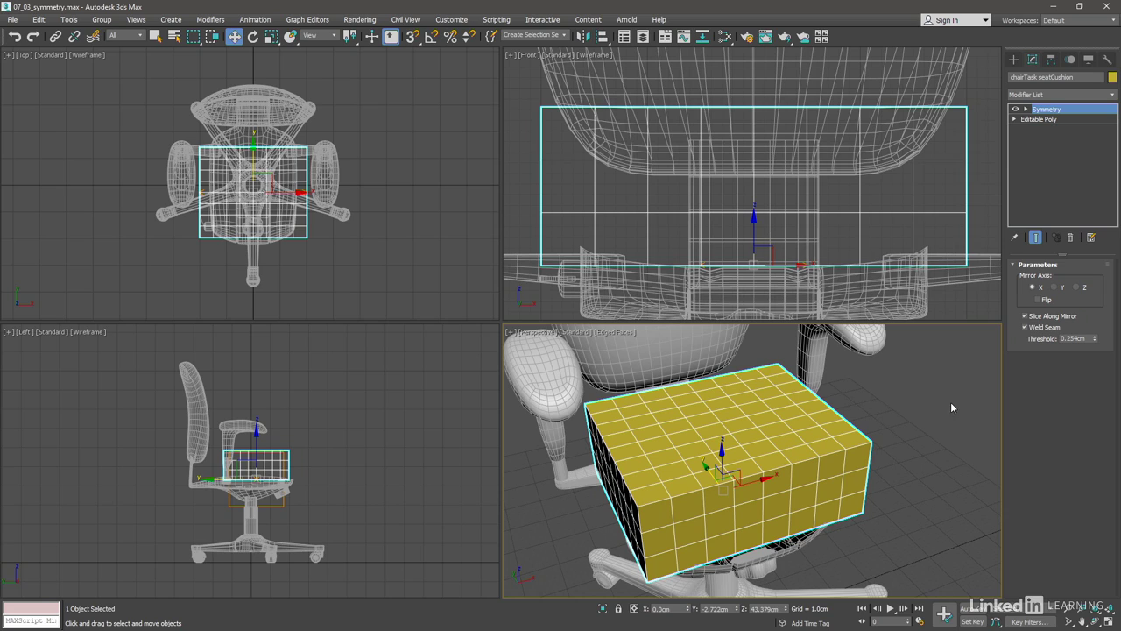
pyautogui.click(1113, 95)
# Step: Add an OpenSubdiv modifier to the cushion with Iterations set to 2
pyautogui.moveTo(1114, 127); pyautogui.dragTo(1116, 246)
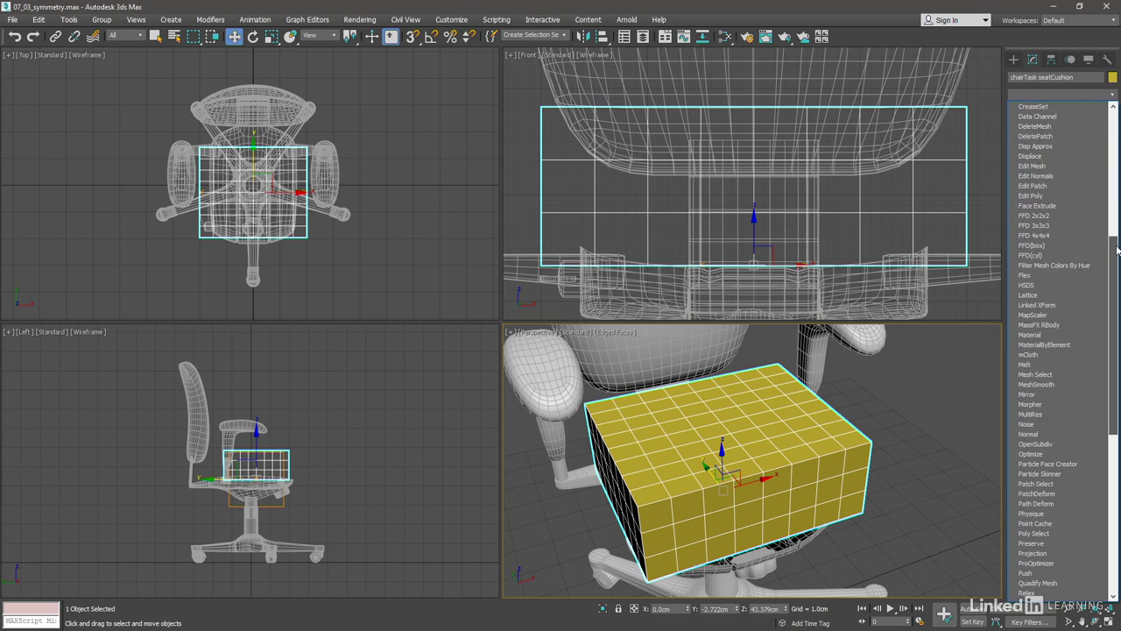
pyautogui.click(1075, 444)
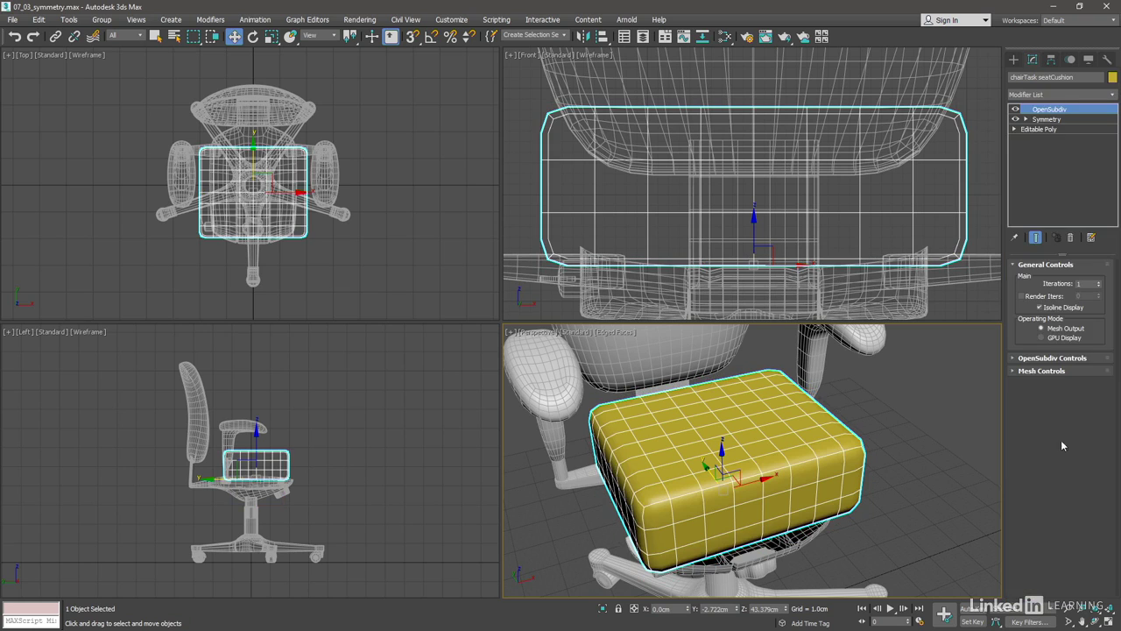
pyautogui.click(1098, 281)
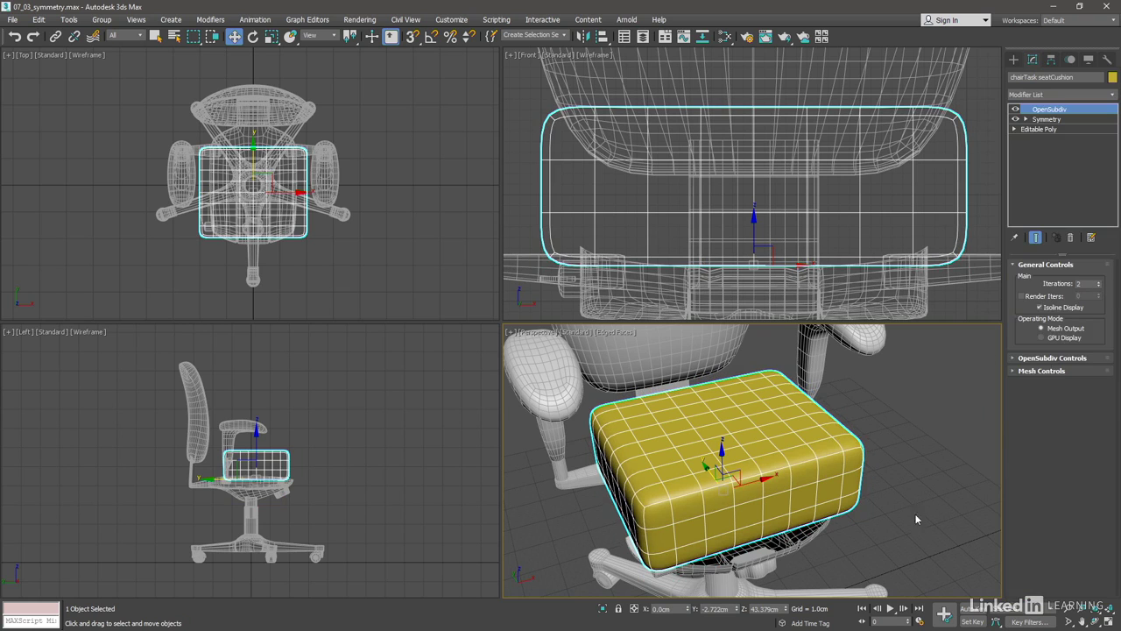
pyautogui.moveTo(916, 518)
pyautogui.keyDown('alt'); pyautogui.mouseDown(button='middle')
pyautogui.moveTo(870, 440)
pyautogui.moveTo(790, 426)
pyautogui.moveTo(890, 501)
pyautogui.moveTo(860, 502)
pyautogui.moveTo(858, 513)
pyautogui.mouseUp(button='middle'); pyautogui.keyUp('alt')
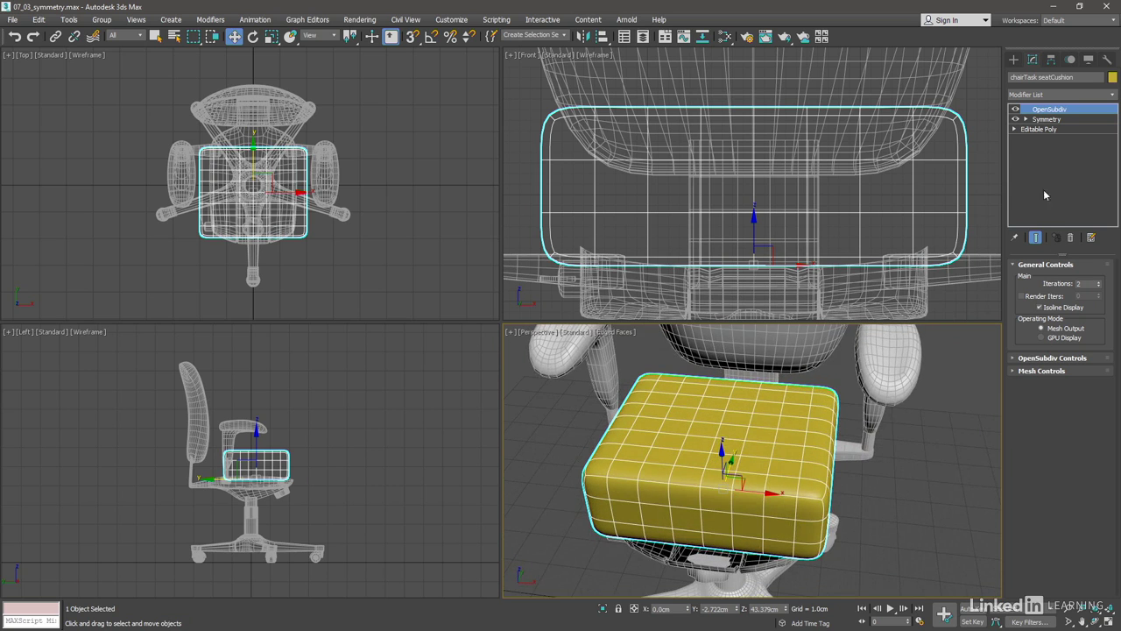
# Step: Go to the Editable Poly base with Show End Result on and enter Vertex mode
pyautogui.click(1039, 129)
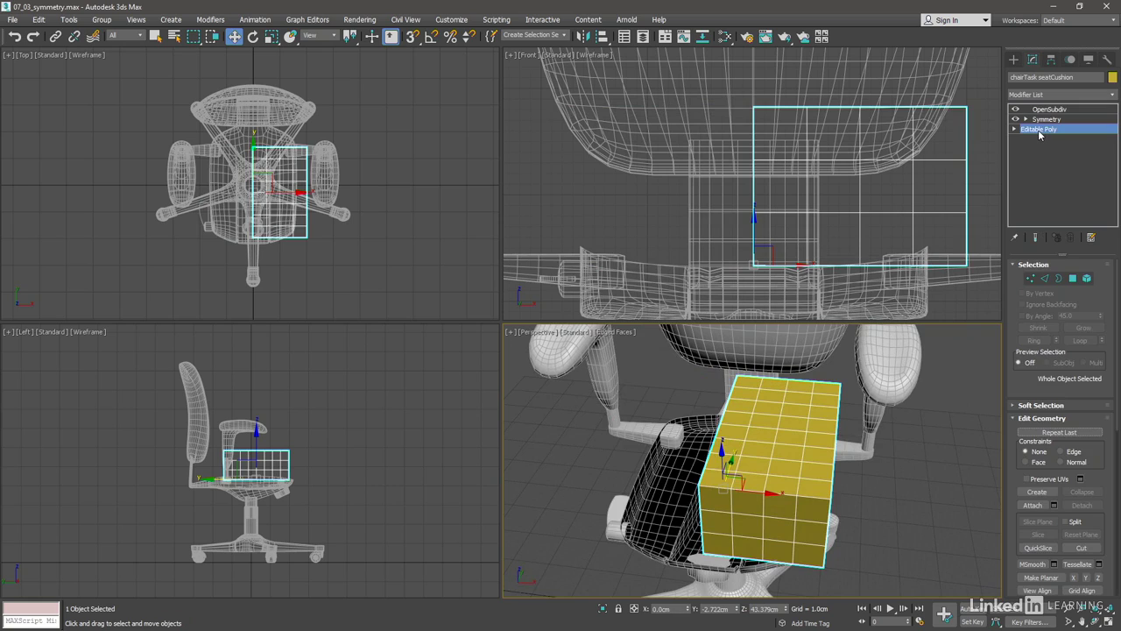
pyautogui.click(1036, 237)
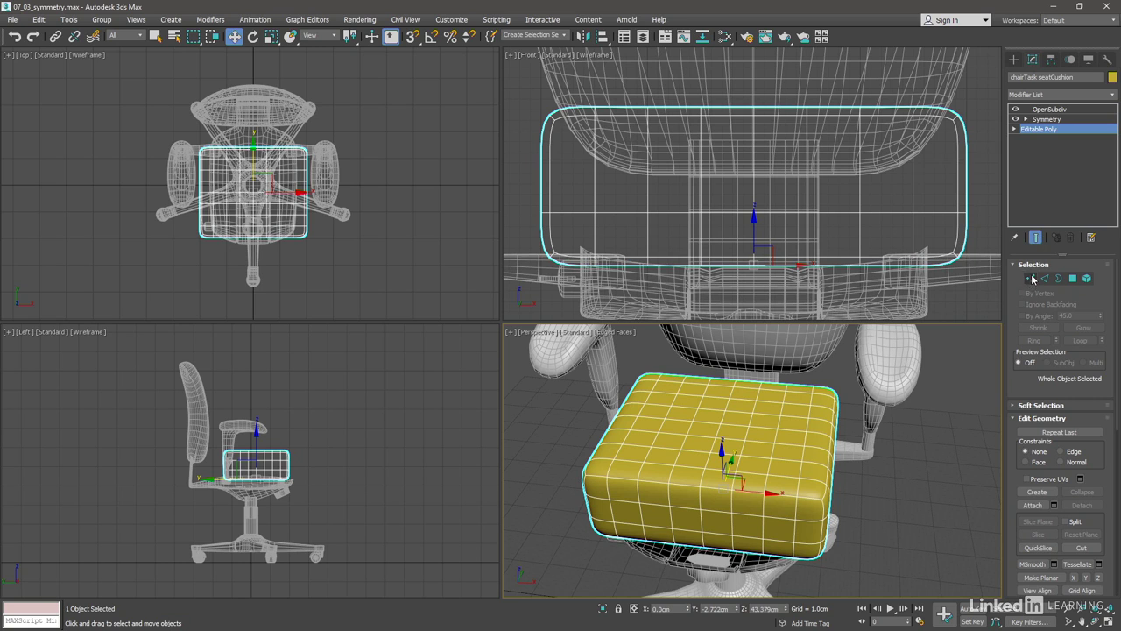
pyautogui.click(1030, 278)
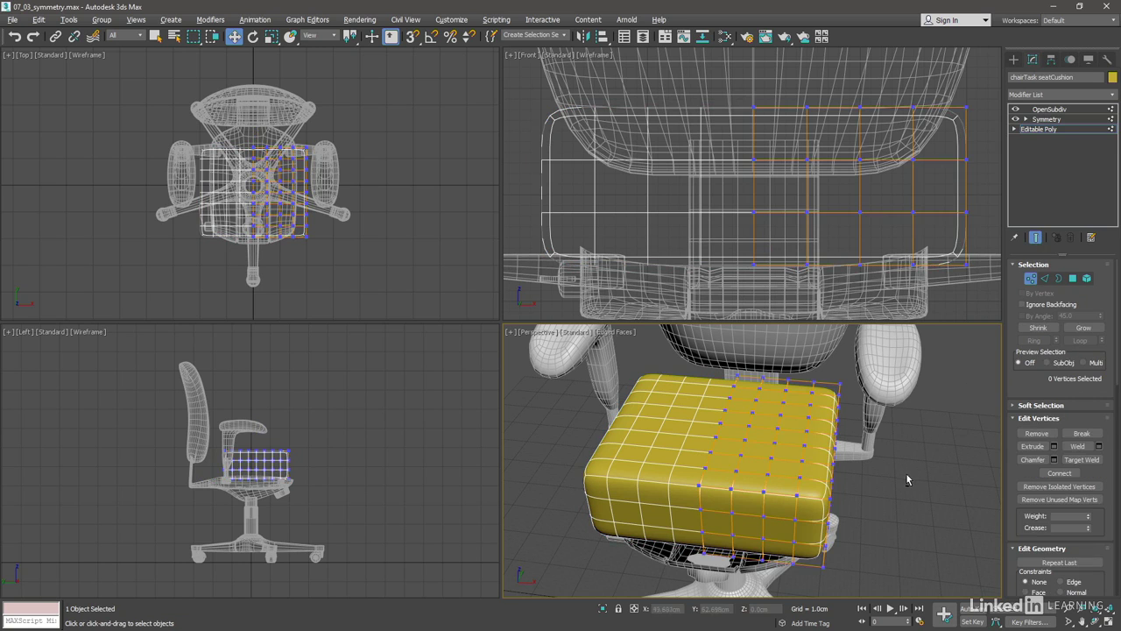
pyautogui.moveTo(908, 480)
pyautogui.keyDown('alt'); pyautogui.mouseDown(button='middle')
pyautogui.moveTo(952, 473)
pyautogui.moveTo(895, 479)
pyautogui.mouseUp(button='middle'); pyautogui.keyUp('alt')
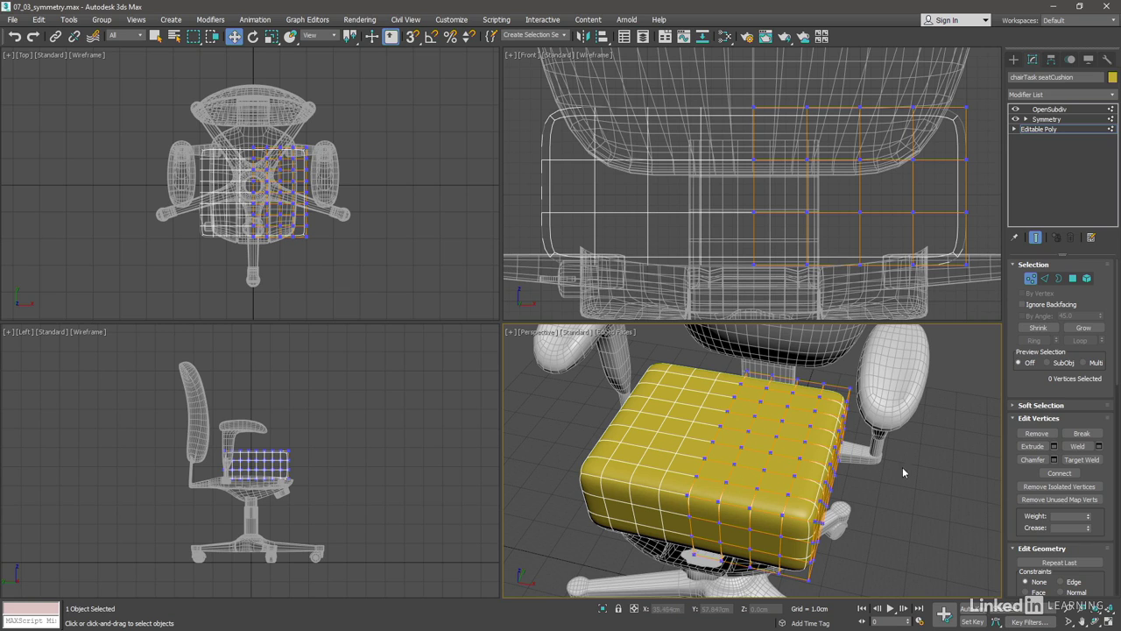
# Step: Change the cushion's object colour from yellow to lime green
pyautogui.click(1112, 77)
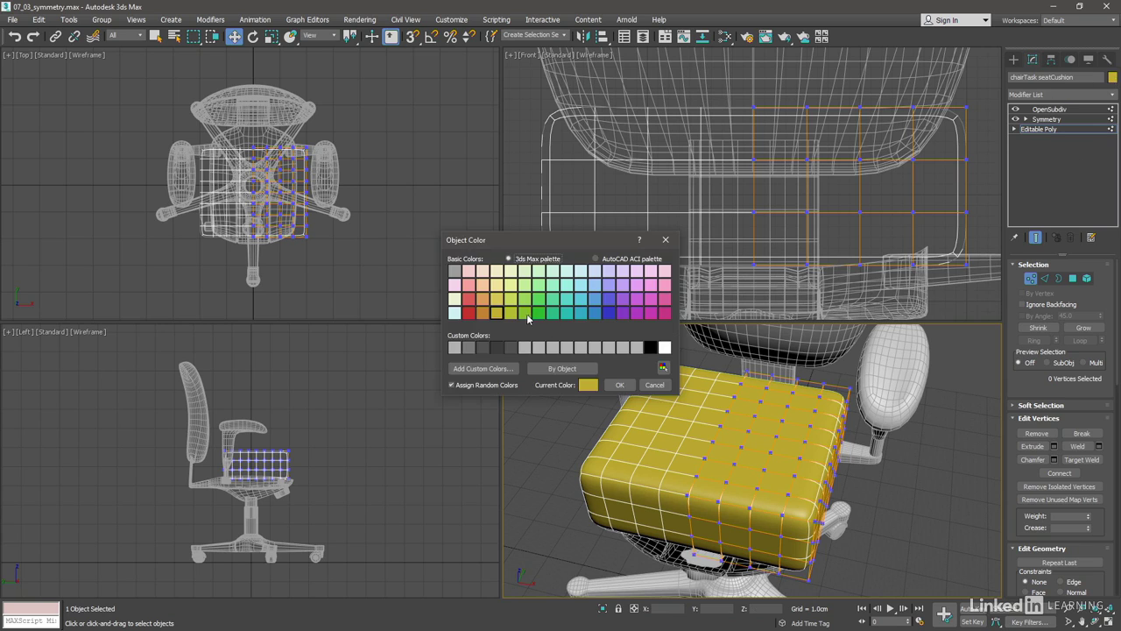
pyautogui.click(526, 315)
pyautogui.click(617, 384)
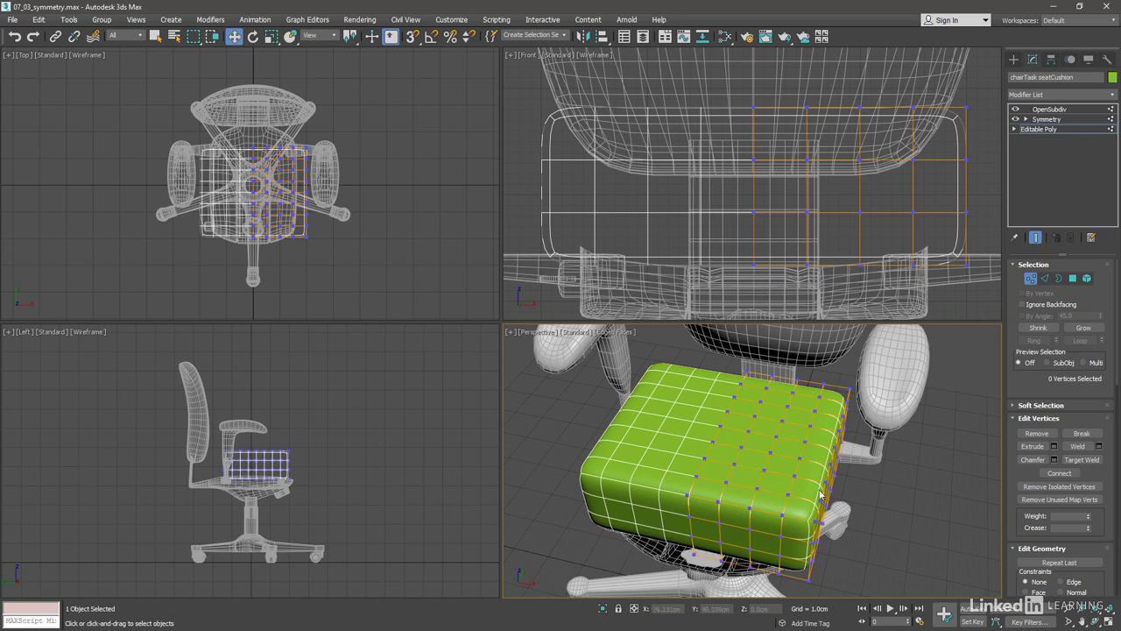
pyautogui.keyDown('alt'); pyautogui.moveTo(911, 499); pyautogui.dragTo(749, 480, button='middle'); pyautogui.keyUp('alt')
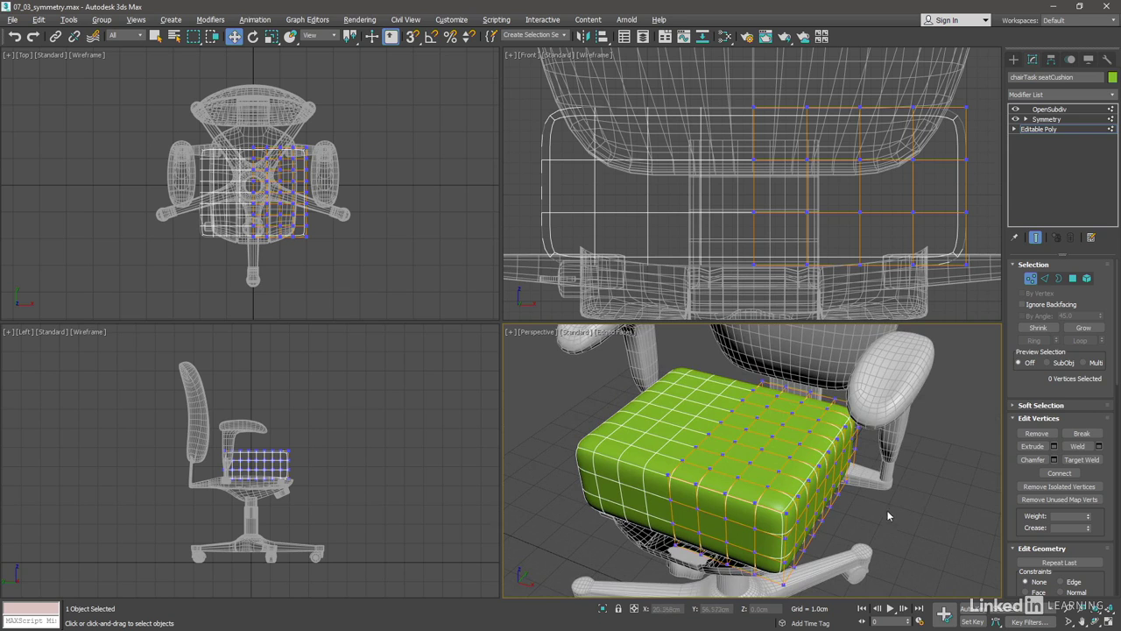
# Step: Region-select five vertices at the cushion's side corner and move them to reshape it
pyautogui.moveTo(911, 520)
pyautogui.keyDown('alt'); pyautogui.mouseDown(button='middle')
pyautogui.moveTo(894, 469)
pyautogui.moveTo(906, 521)
pyautogui.mouseUp(button='middle'); pyautogui.keyUp('alt')
pyautogui.moveTo(767, 494); pyautogui.dragTo(801, 526)
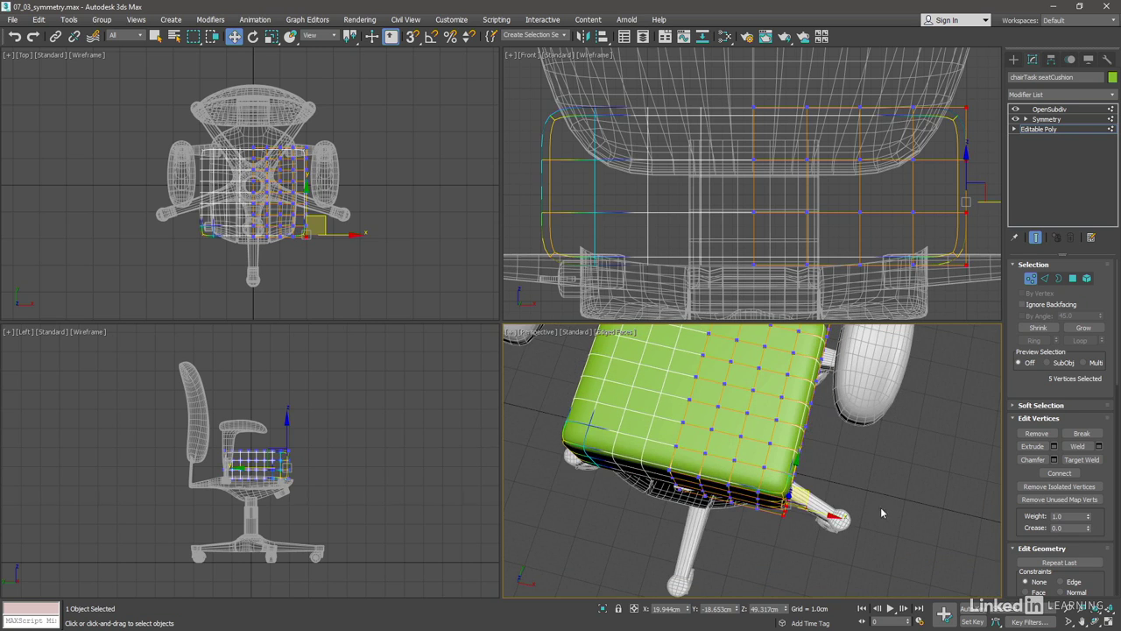
pyautogui.moveTo(880, 507)
pyautogui.keyDown('alt'); pyautogui.mouseDown(button='middle')
pyautogui.moveTo(895, 462)
pyautogui.moveTo(879, 461)
pyautogui.mouseUp(button='middle'); pyautogui.keyUp('alt')
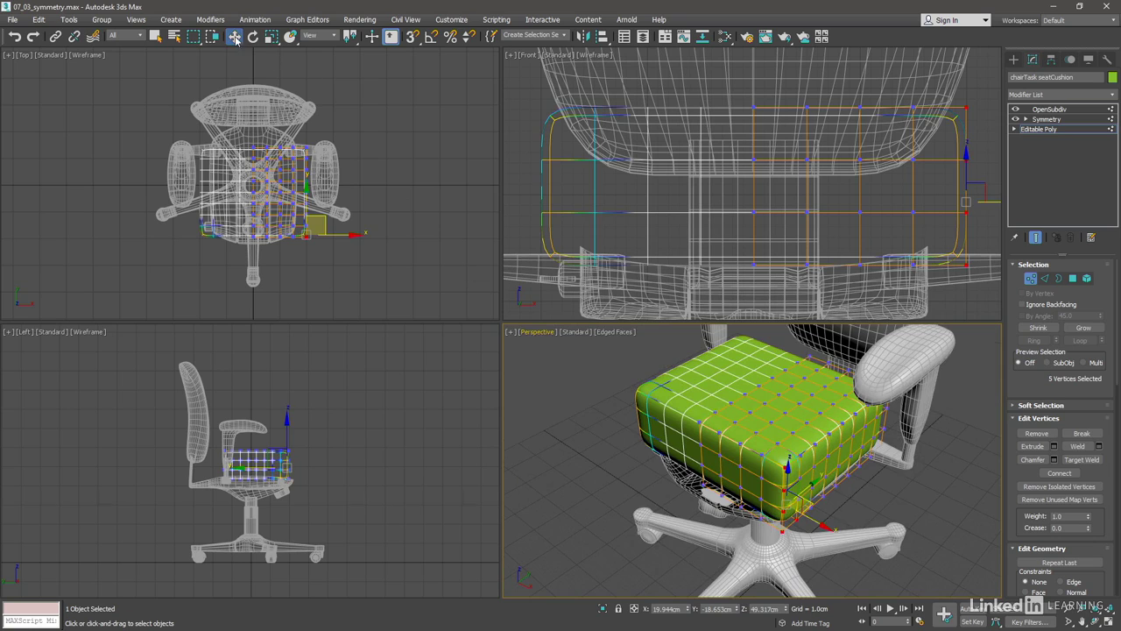
pyautogui.moveTo(809, 506); pyautogui.dragTo(806, 480)
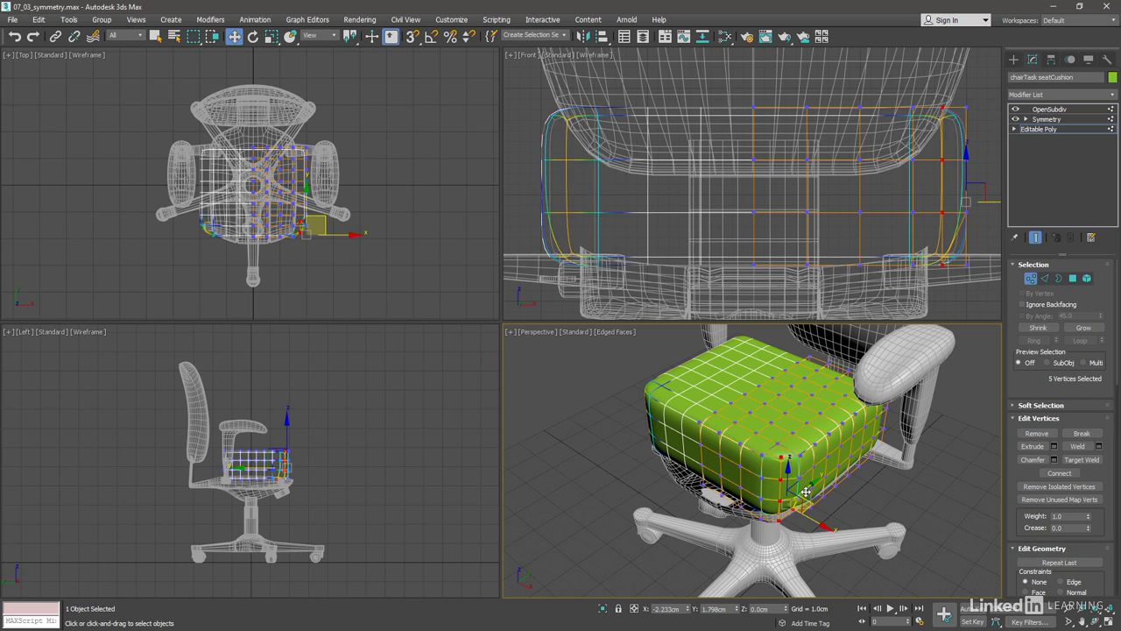
pyautogui.keyDown('ctrl'); pyautogui.keyDown('alt'); pyautogui.moveTo(846, 502); pyautogui.dragTo(819, 474, button='middle'); pyautogui.keyUp('alt'); pyautogui.keyUp('ctrl')
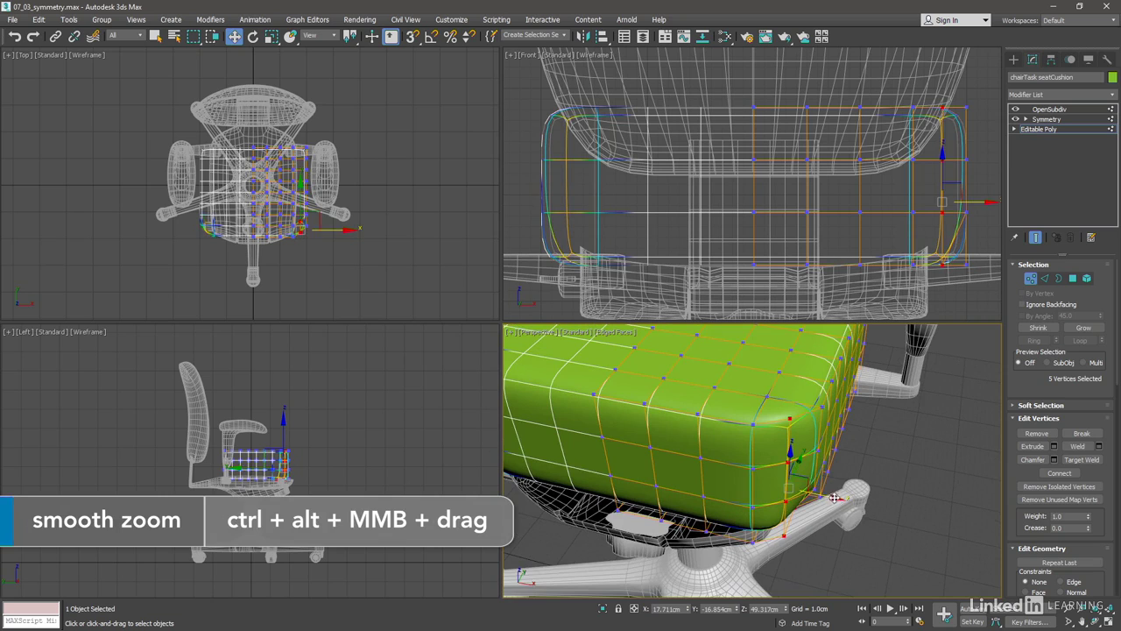
pyautogui.scroll(-2, 815, 490)
pyautogui.scroll(-3, 815, 490)
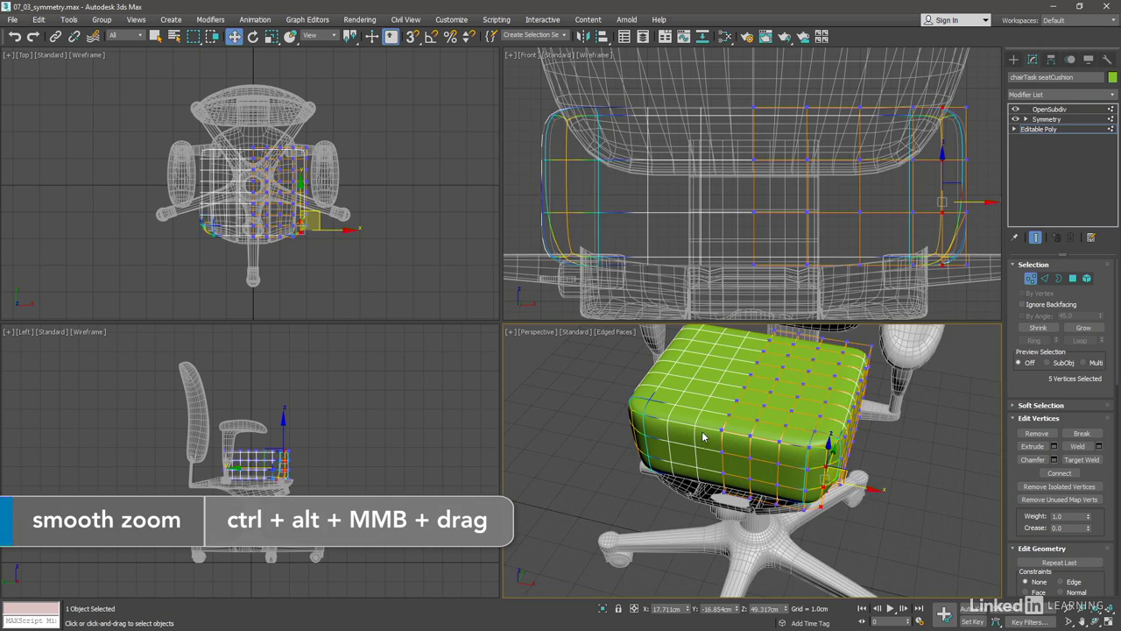
pyautogui.keyDown('alt'); pyautogui.moveTo(755, 449); pyautogui.dragTo(782, 438, button='middle'); pyautogui.keyUp('alt')
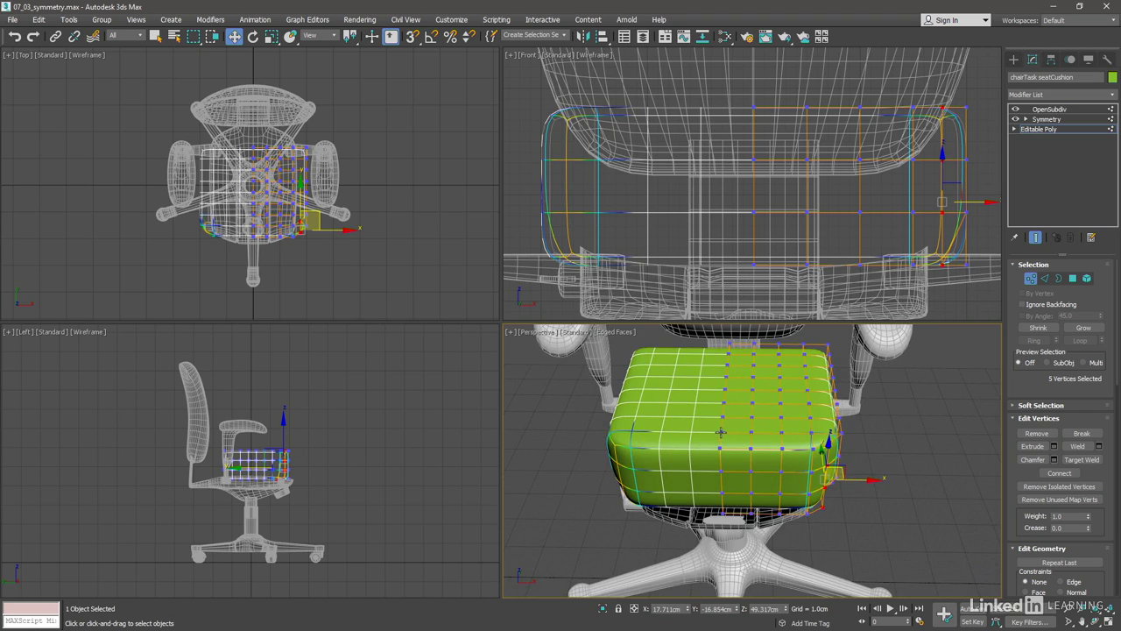
# Step: Reset front vertex 51 to X 0 after test moves, then isolate the cushion
pyautogui.click(723, 431)
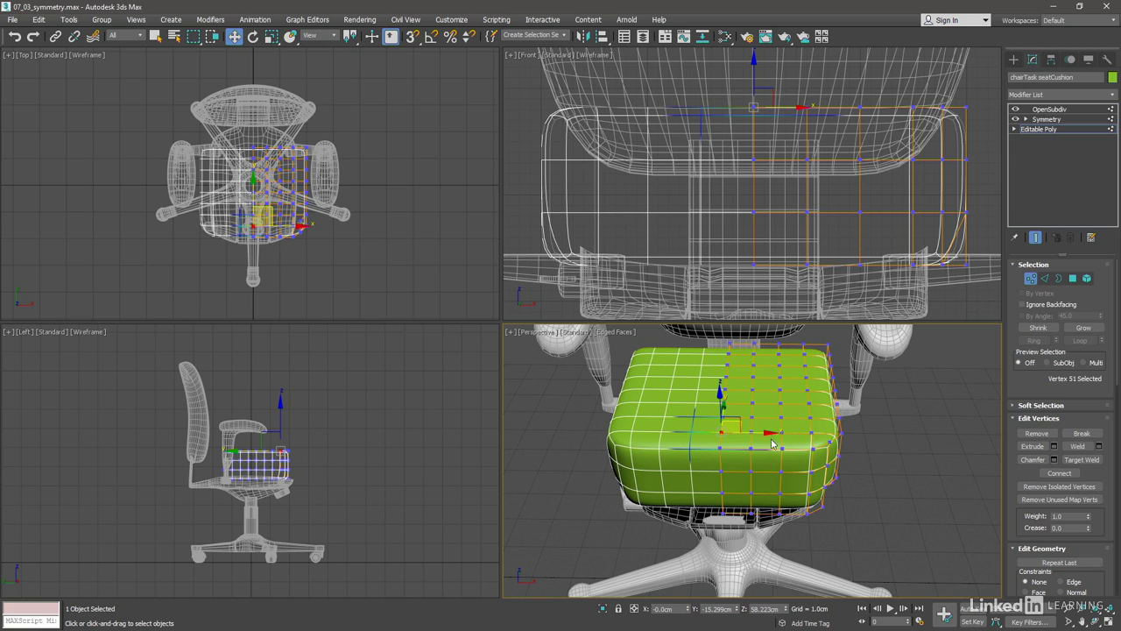
pyautogui.moveTo(769, 432)
pyautogui.mouseDown()
pyautogui.moveTo(783, 428)
pyautogui.moveTo(777, 465)
pyautogui.mouseUp()
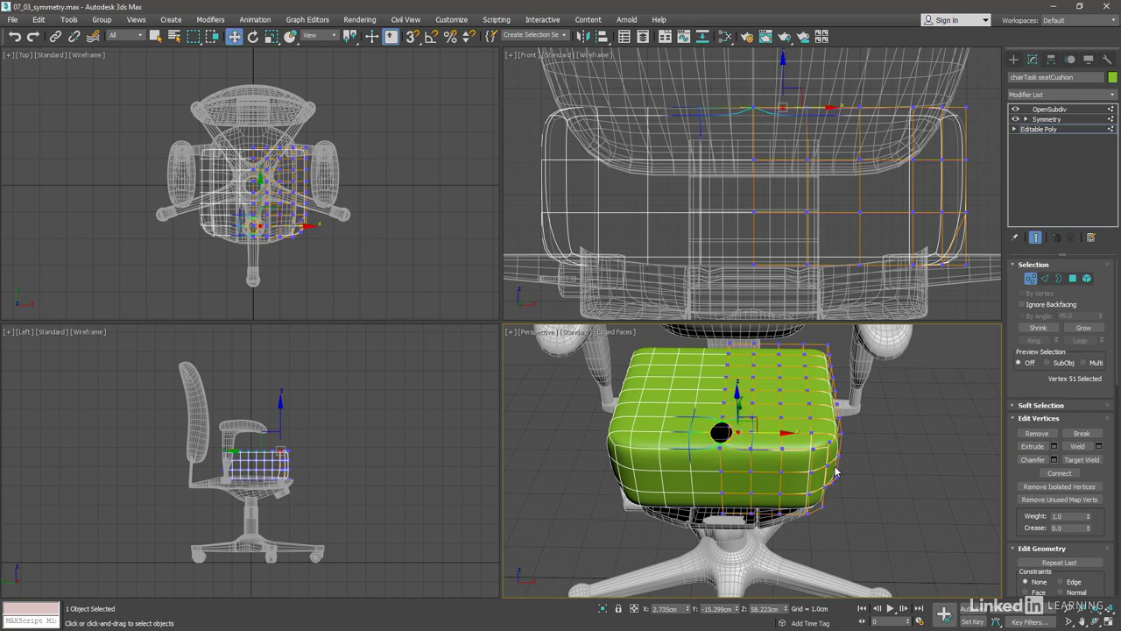
pyautogui.hotkey('ctrl', 'z')
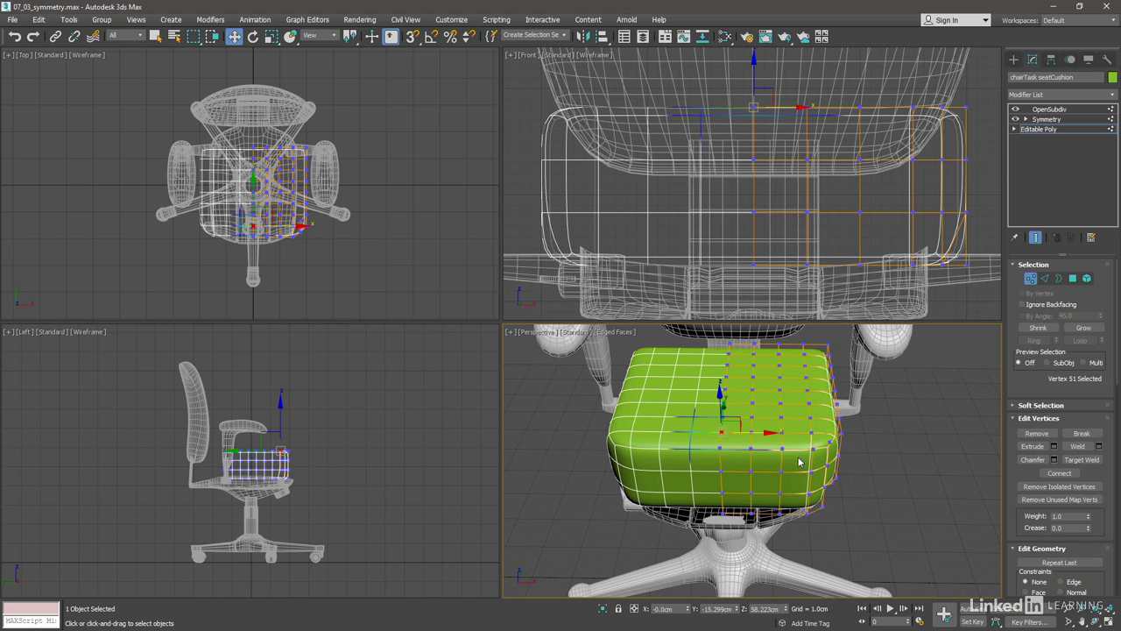
pyautogui.moveTo(768, 432); pyautogui.dragTo(782, 433)
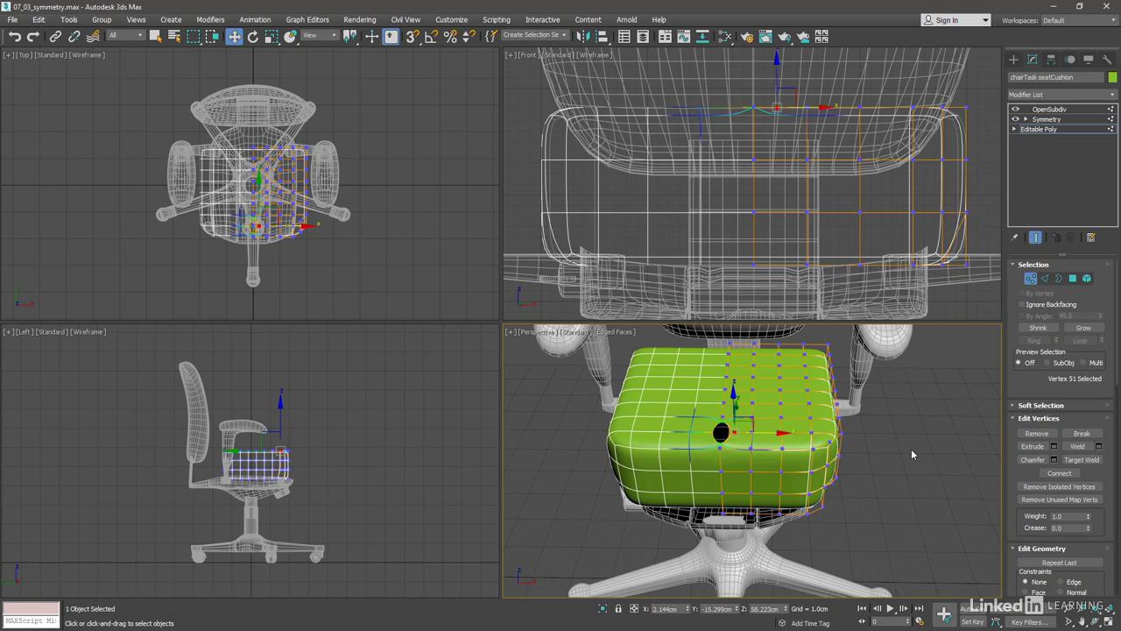
pyautogui.write('0')
pyautogui.press('Return')
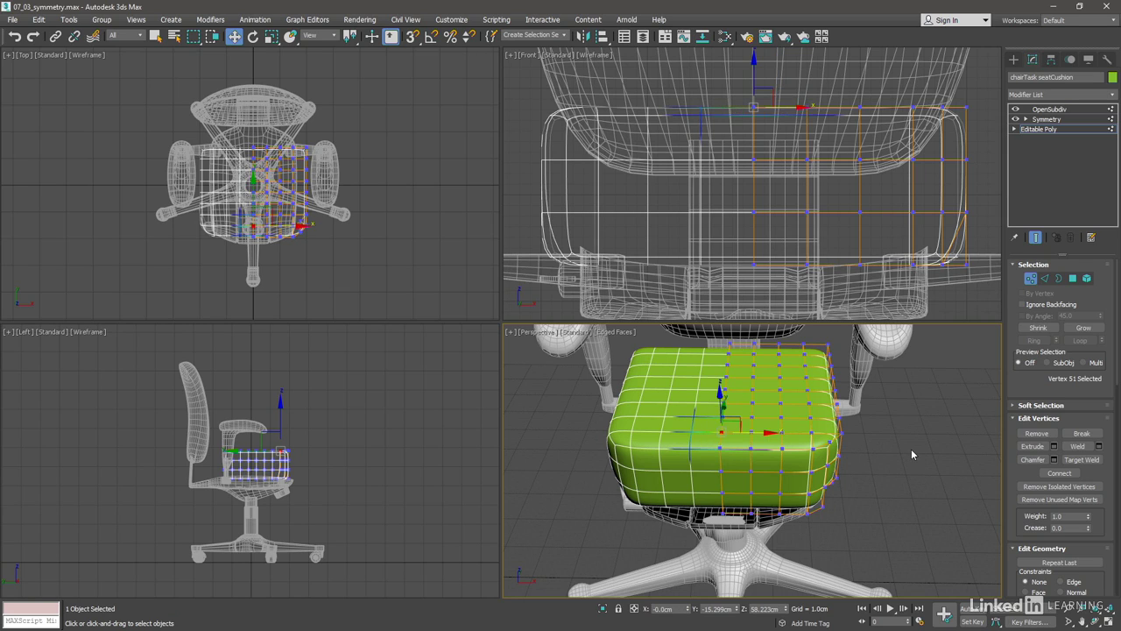
pyautogui.click(1031, 278)
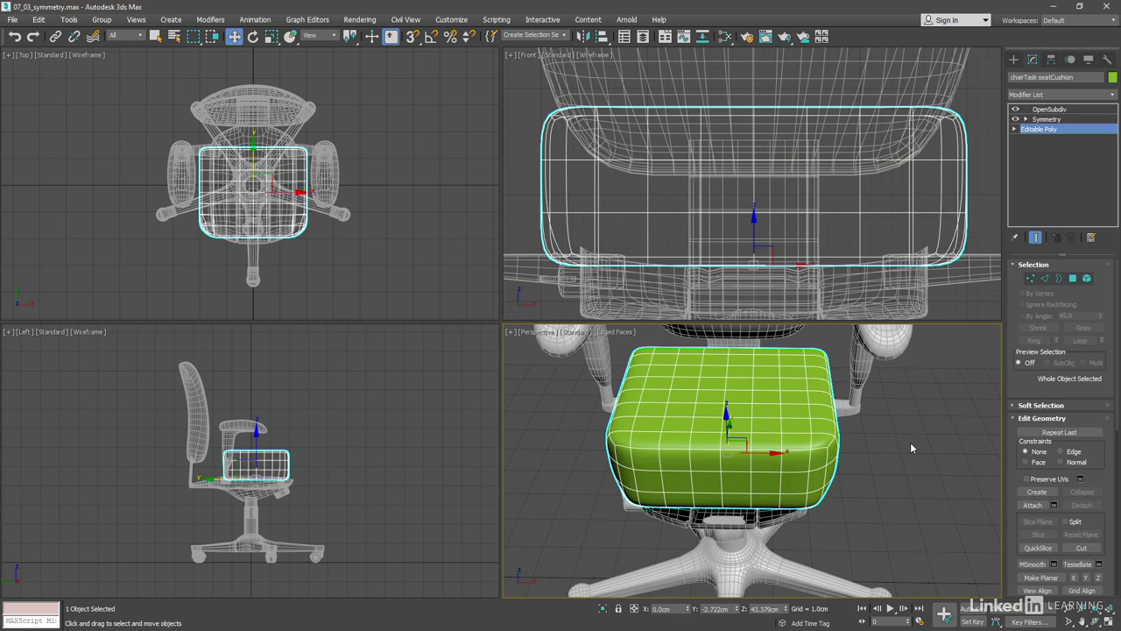
pyautogui.click(601, 610)
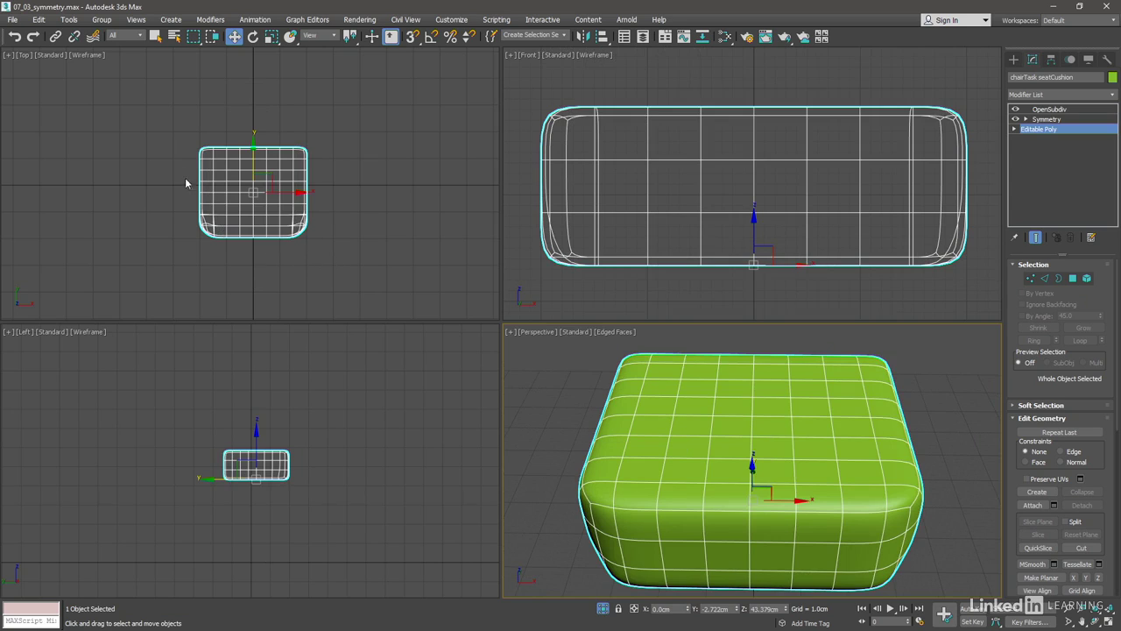
# Step: In Edge mode, select the 11-edge loop around the cushion's right half
pyautogui.click(1043, 279)
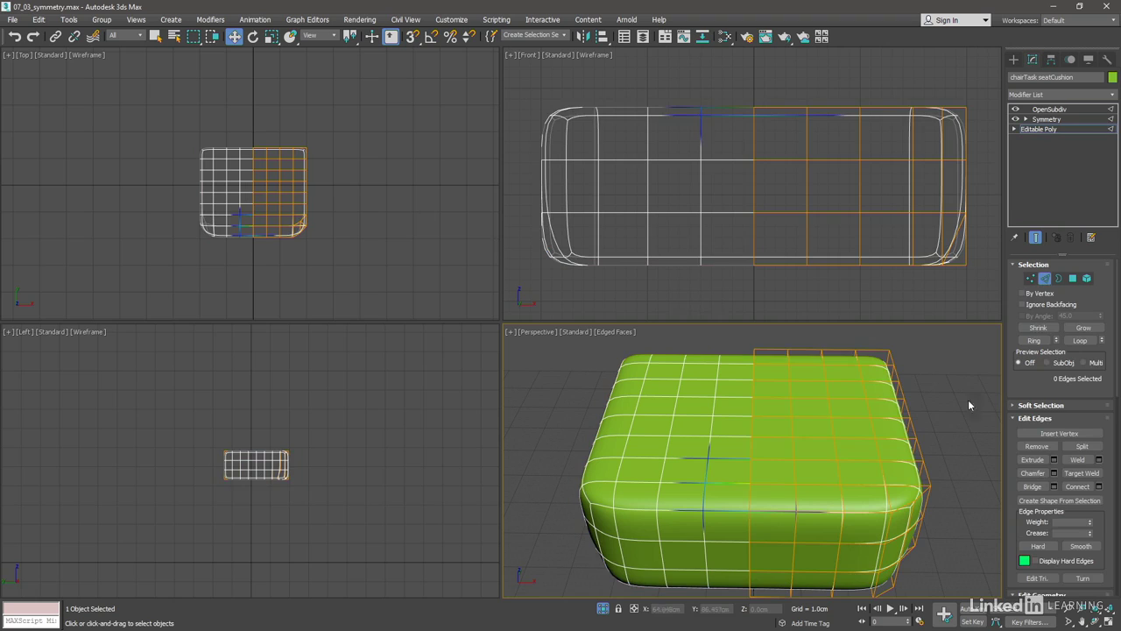
pyautogui.doubleClick(799, 415)
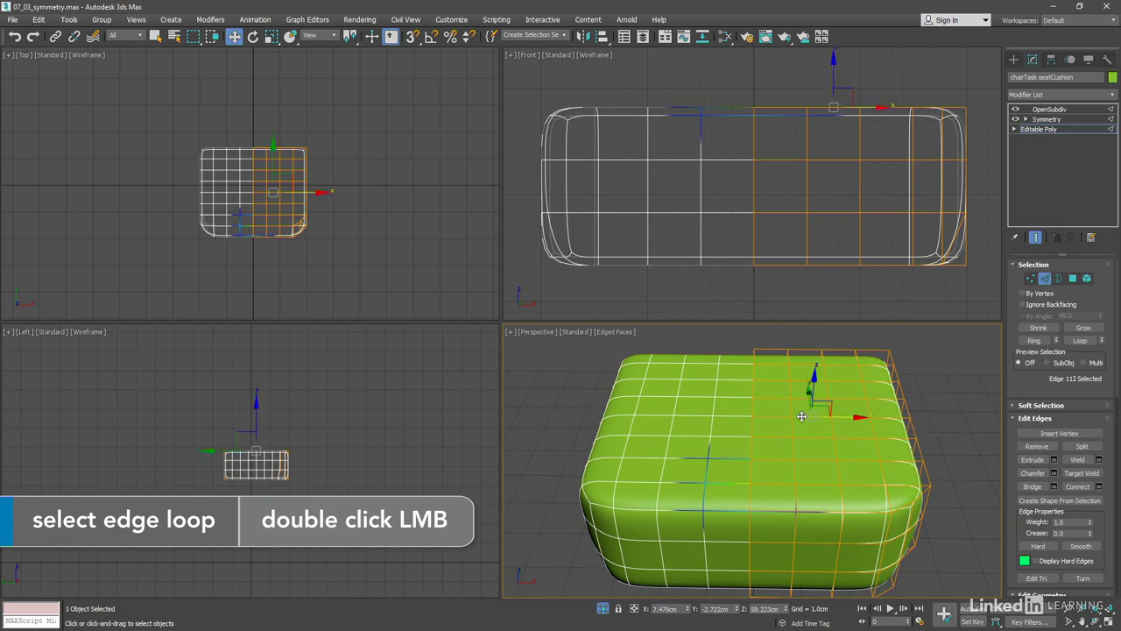
pyautogui.moveTo(946, 483)
pyautogui.keyDown('alt'); pyautogui.mouseDown(button='middle')
pyautogui.moveTo(876, 388)
pyautogui.moveTo(904, 528)
pyautogui.mouseUp(button='middle'); pyautogui.keyUp('alt')
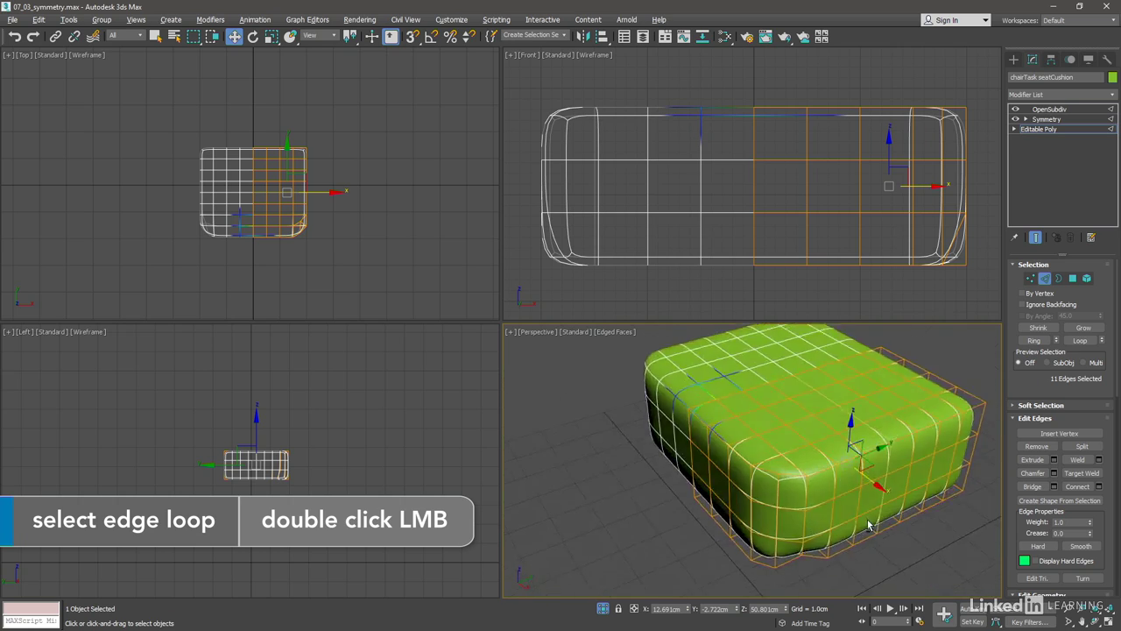
pyautogui.moveTo(964, 455)
pyautogui.mouseDown(button='middle')
pyautogui.moveTo(929, 459)
pyautogui.moveTo(933, 469)
pyautogui.mouseUp(button='middle')
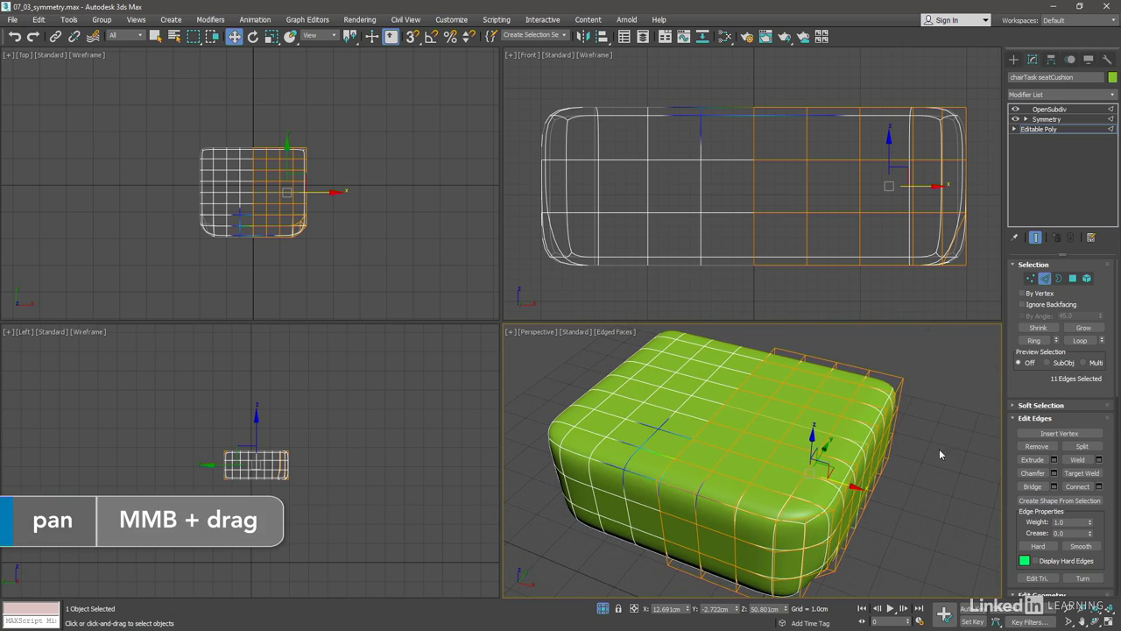
# Step: Change the cushion's object colour from lime green to purple
pyautogui.click(1113, 78)
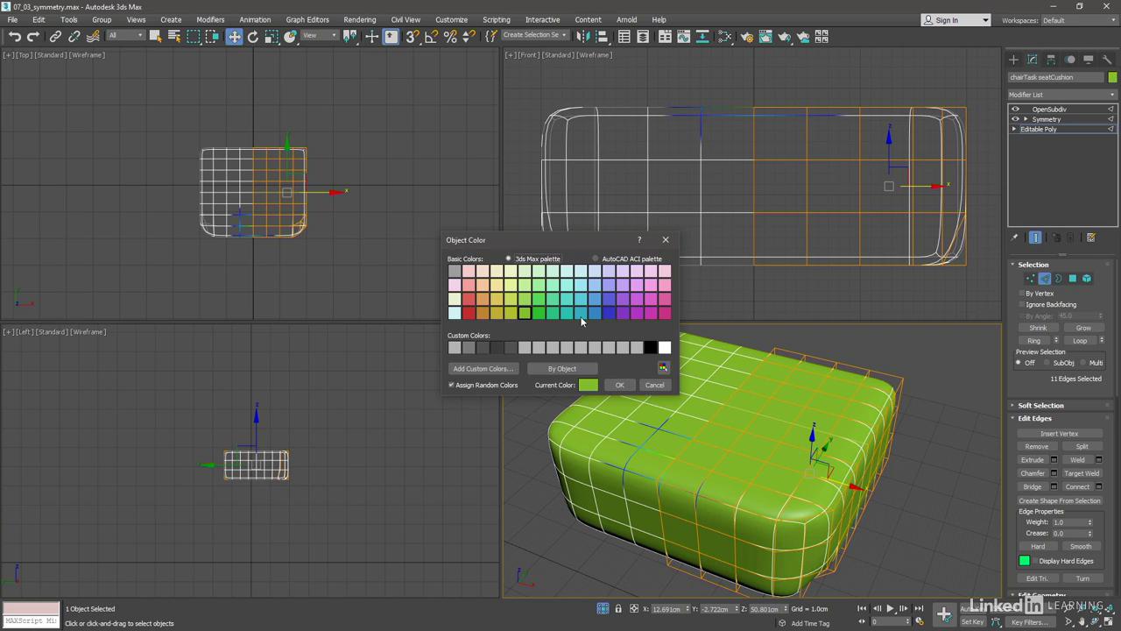
pyautogui.click(636, 313)
pyautogui.click(627, 387)
pyautogui.keyDown('alt'); pyautogui.moveTo(916, 498); pyautogui.dragTo(910, 484, button='middle'); pyautogui.keyUp('alt')
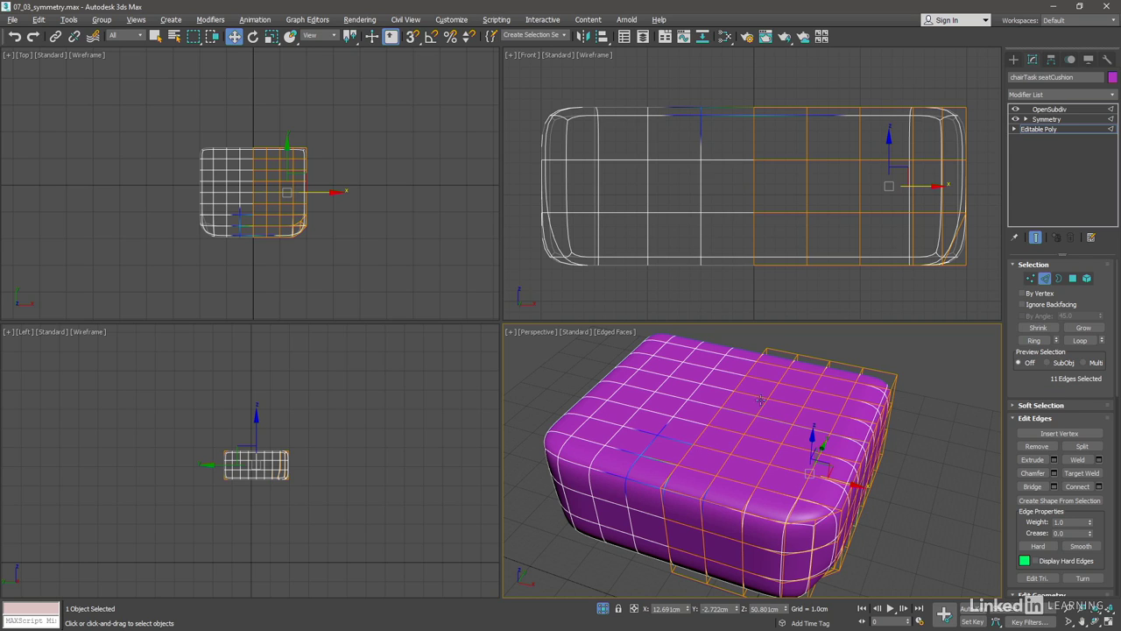
# Step: Inspect the half base mesh with Show End Result off, then restore it and Edge mode
pyautogui.click(1035, 239)
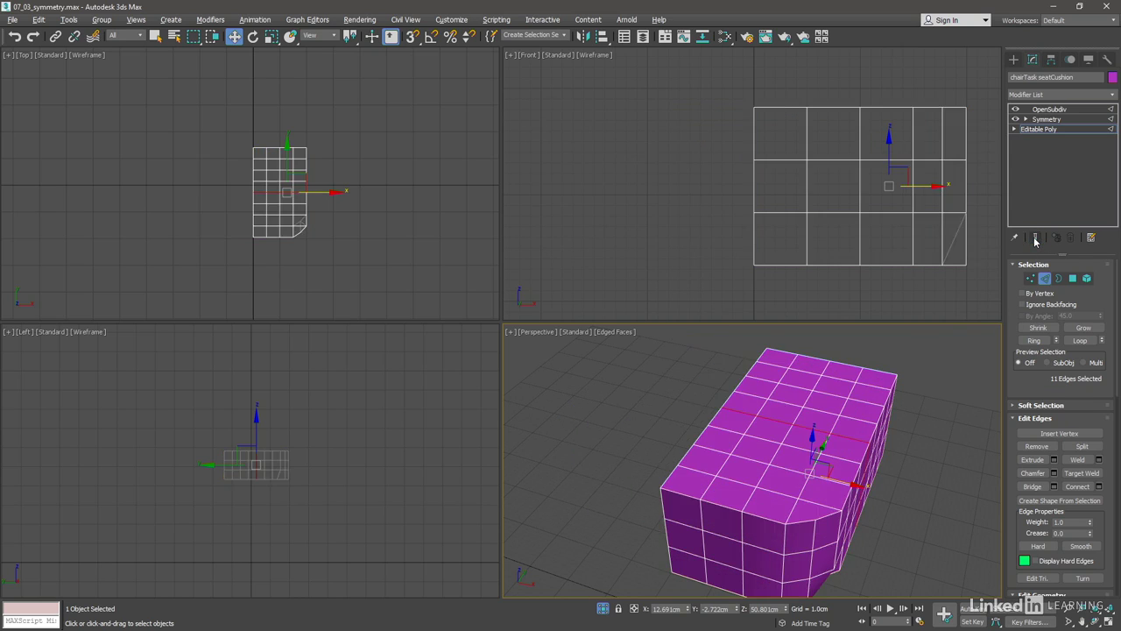
pyautogui.keyDown('alt'); pyautogui.moveTo(918, 489); pyautogui.dragTo(879, 480, button='middle'); pyautogui.keyUp('alt')
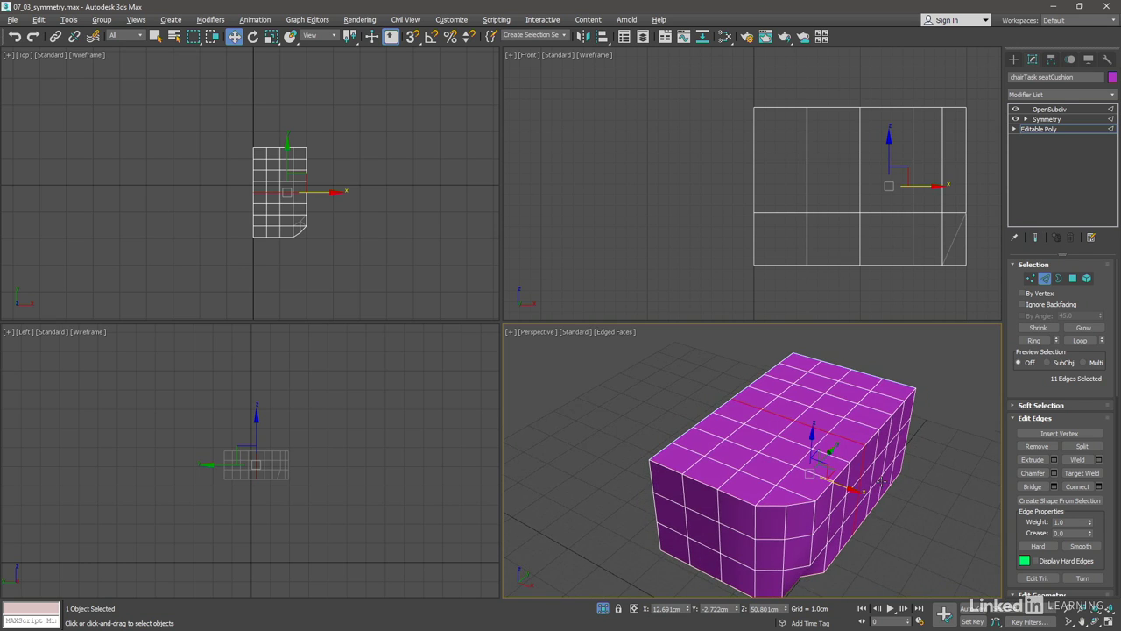
pyautogui.click(1042, 280)
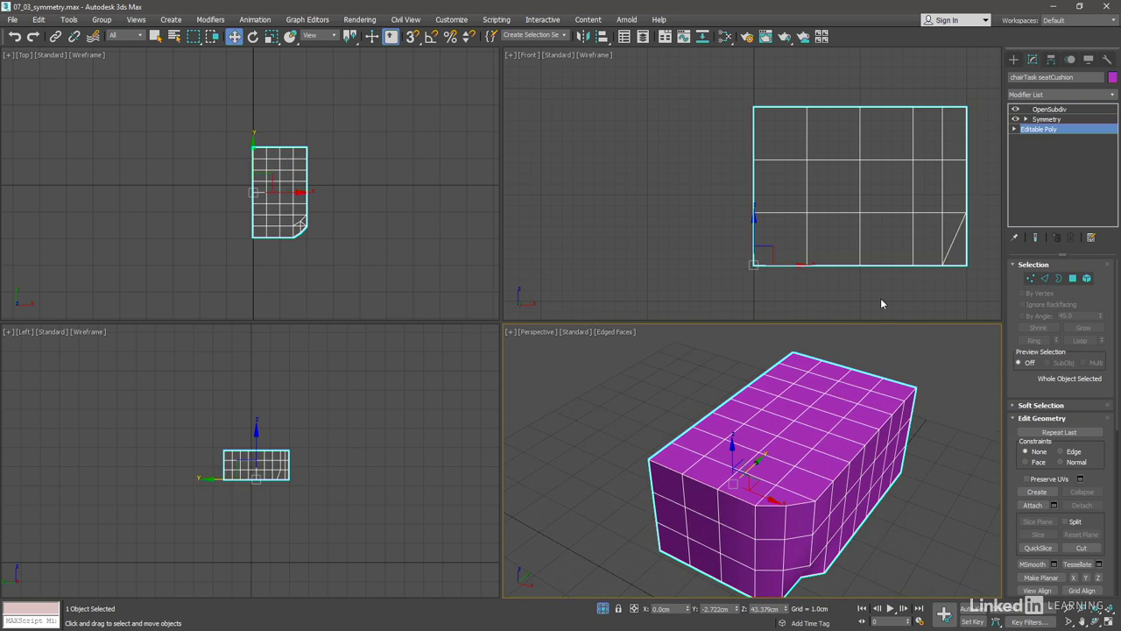
pyautogui.click(1036, 239)
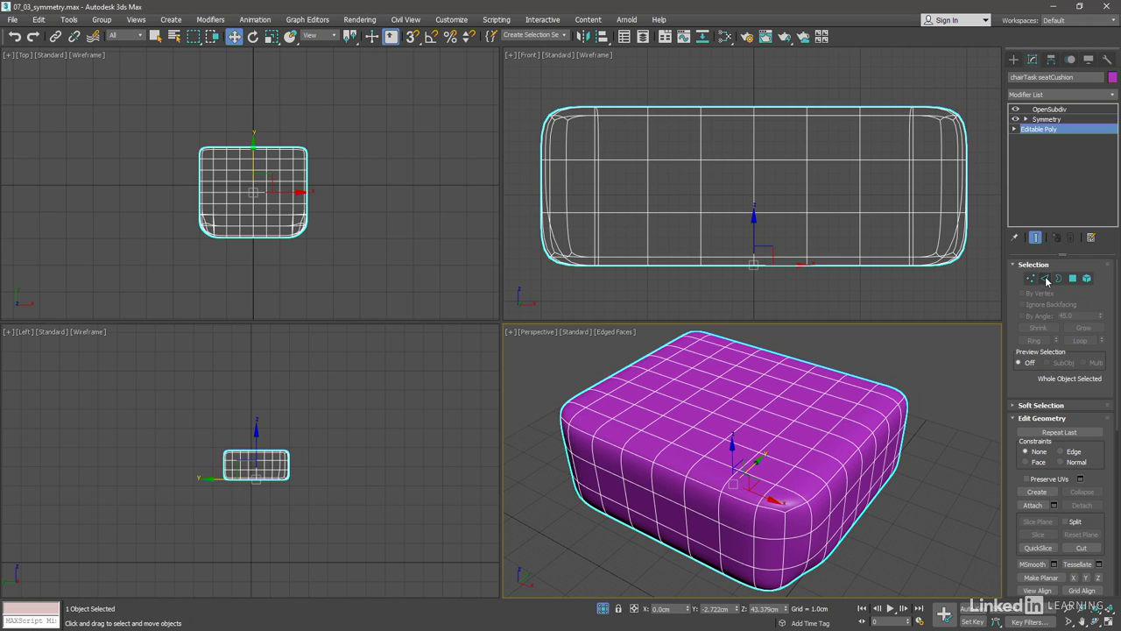
pyautogui.click(1045, 279)
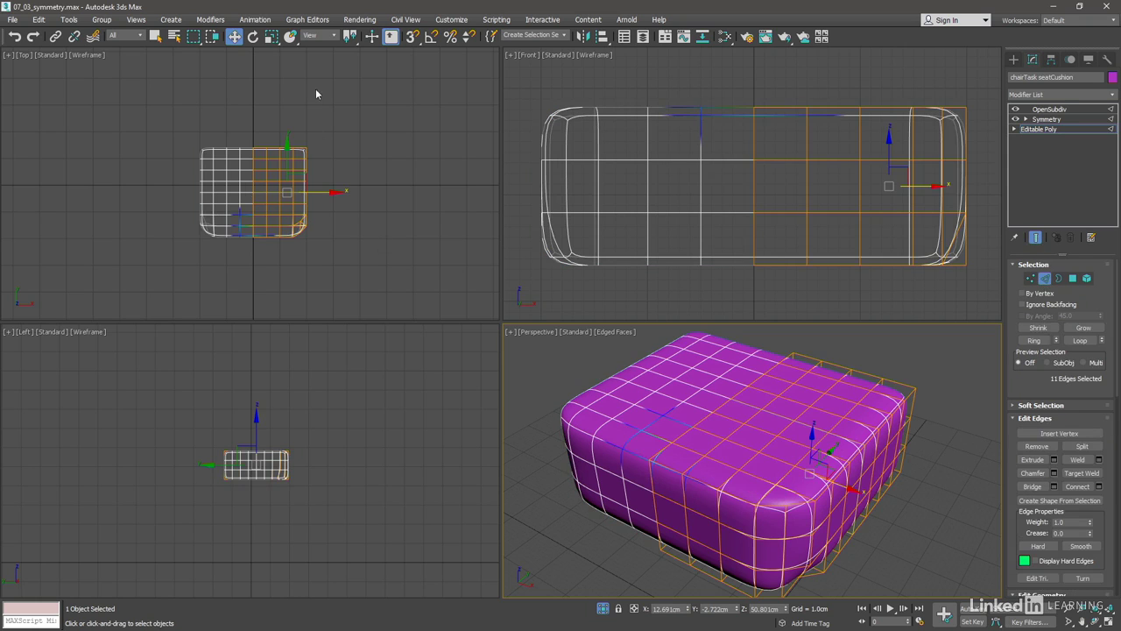
pyautogui.click(271, 37)
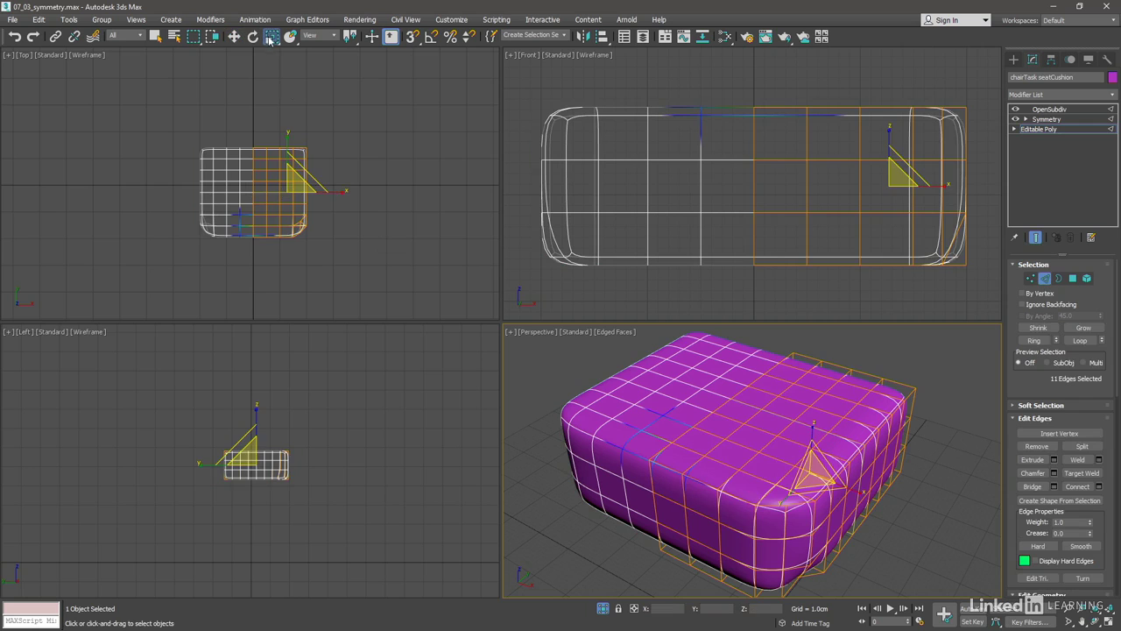
pyautogui.moveTo(344, 245); pyautogui.dragTo(403, 249, button='middle')
pyautogui.press('z')
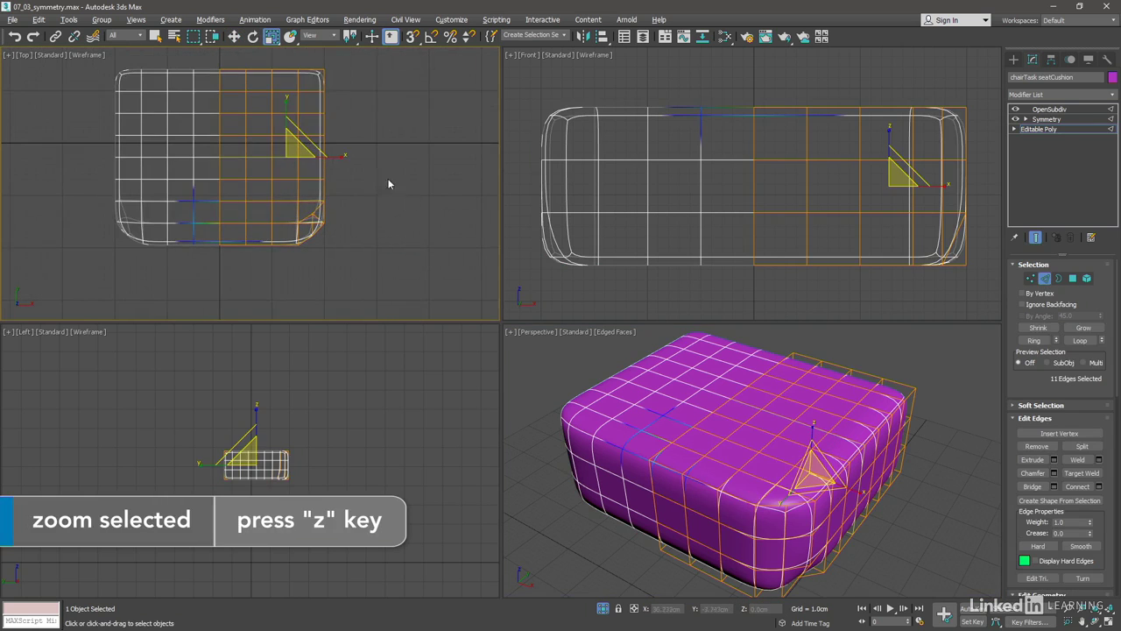
pyautogui.moveTo(387, 178); pyautogui.dragTo(396, 205, button='middle')
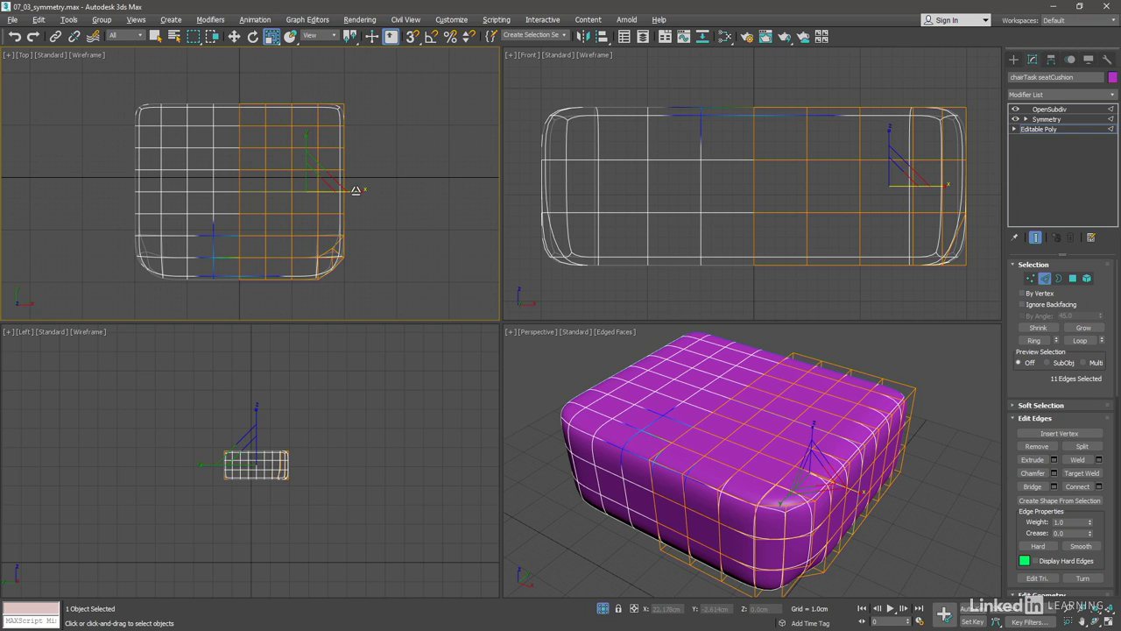
pyautogui.moveTo(356, 190)
pyautogui.mouseDown()
pyautogui.moveTo(370, 182)
pyautogui.moveTo(345, 186)
pyautogui.mouseUp()
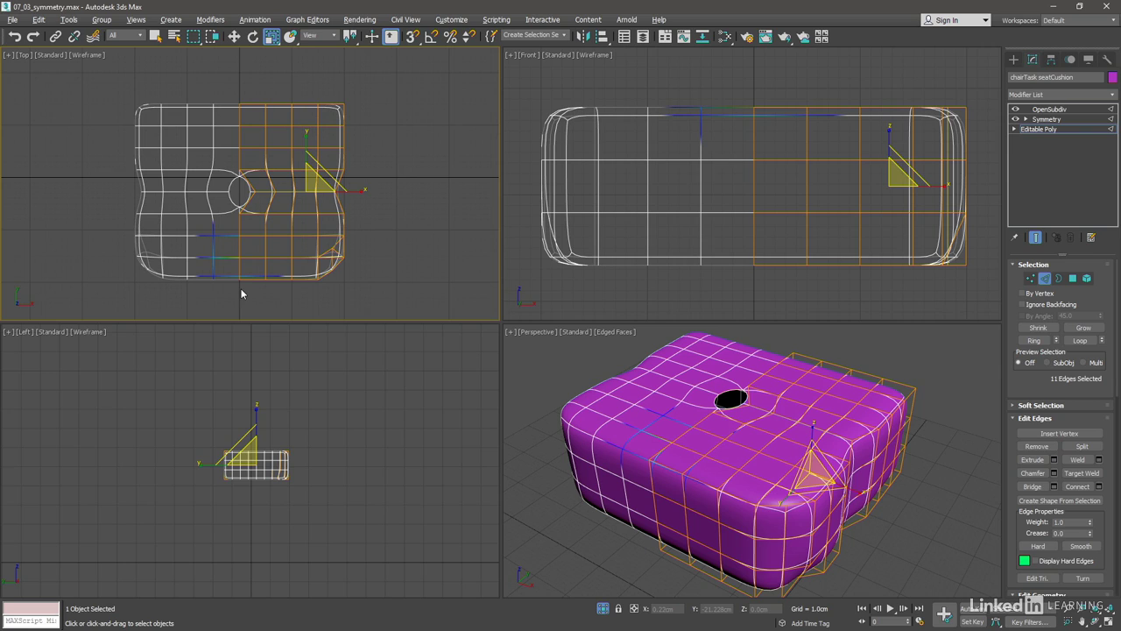
pyautogui.hotkey('ctrl', 'z')
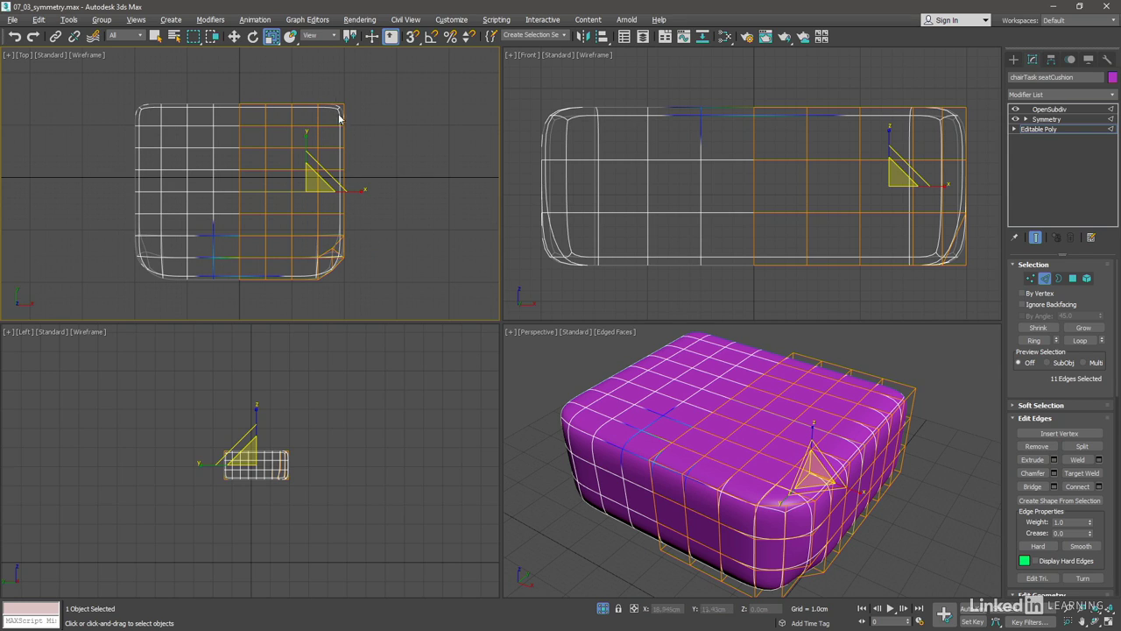
# Step: Try the Local reference coordinate system, then switch to Pick and pick the cushion as reference
pyautogui.click(332, 36)
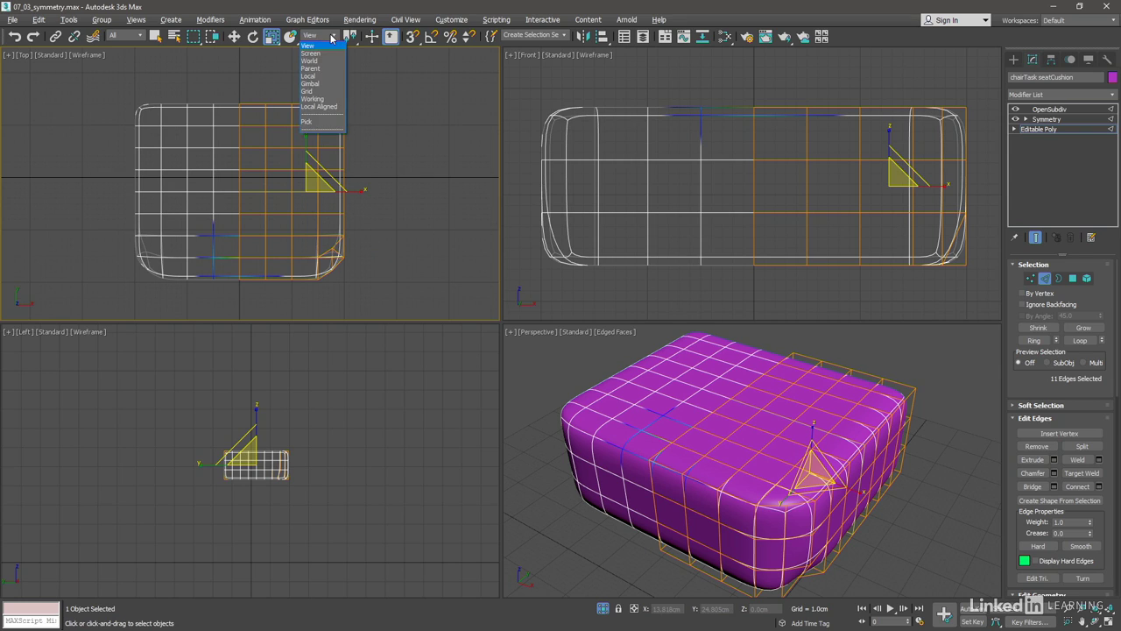
pyautogui.click(308, 76)
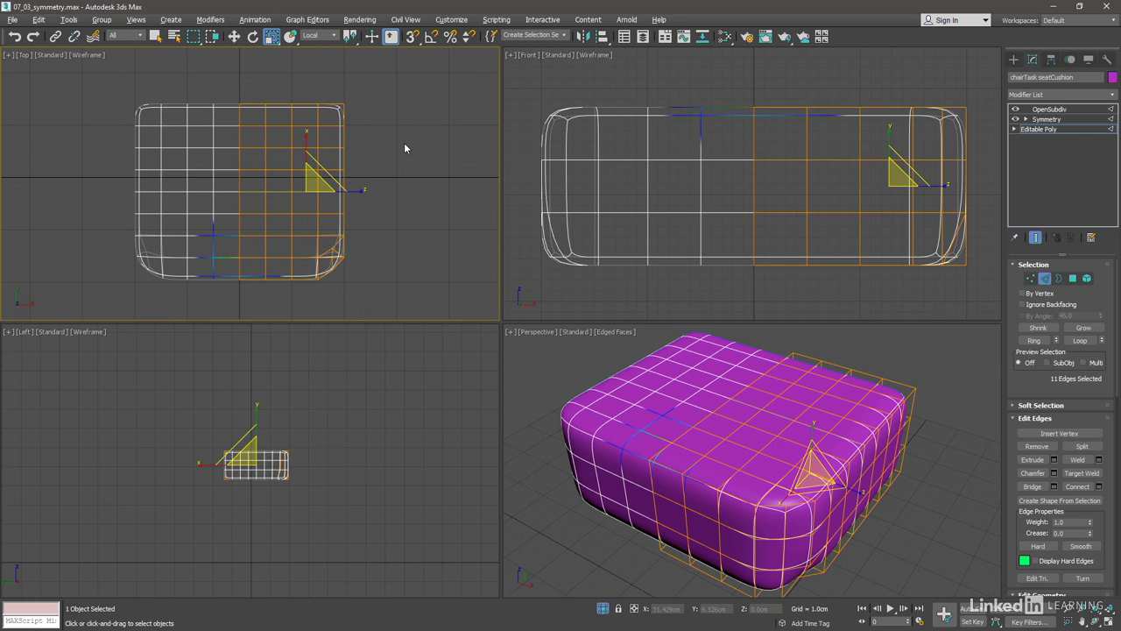
pyautogui.click(333, 36)
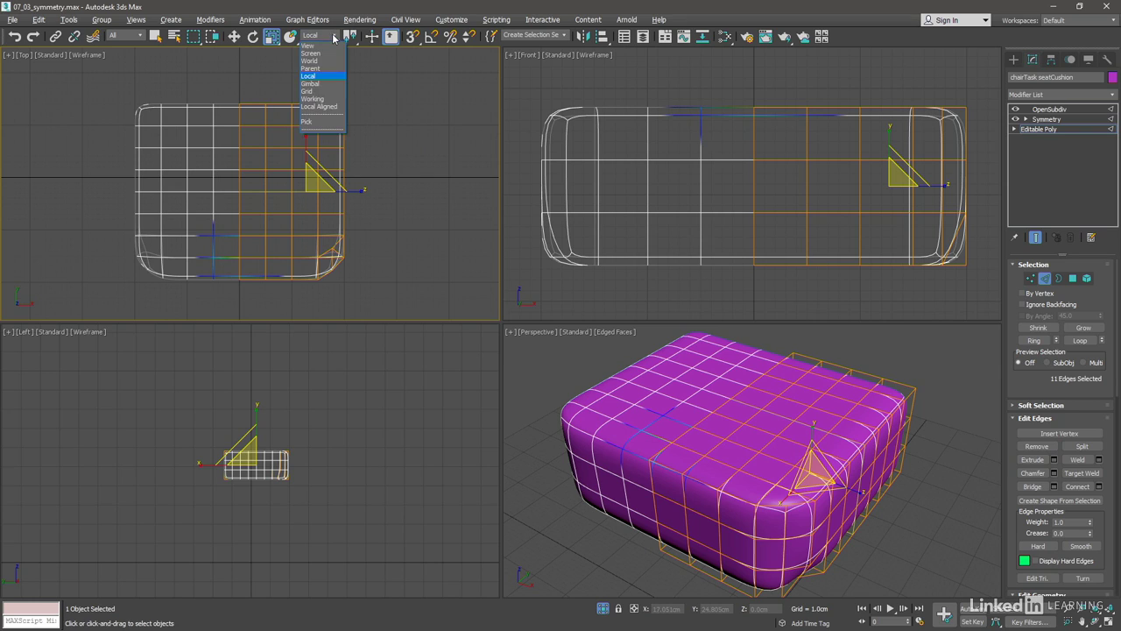
pyautogui.click(319, 120)
pyautogui.click(319, 117)
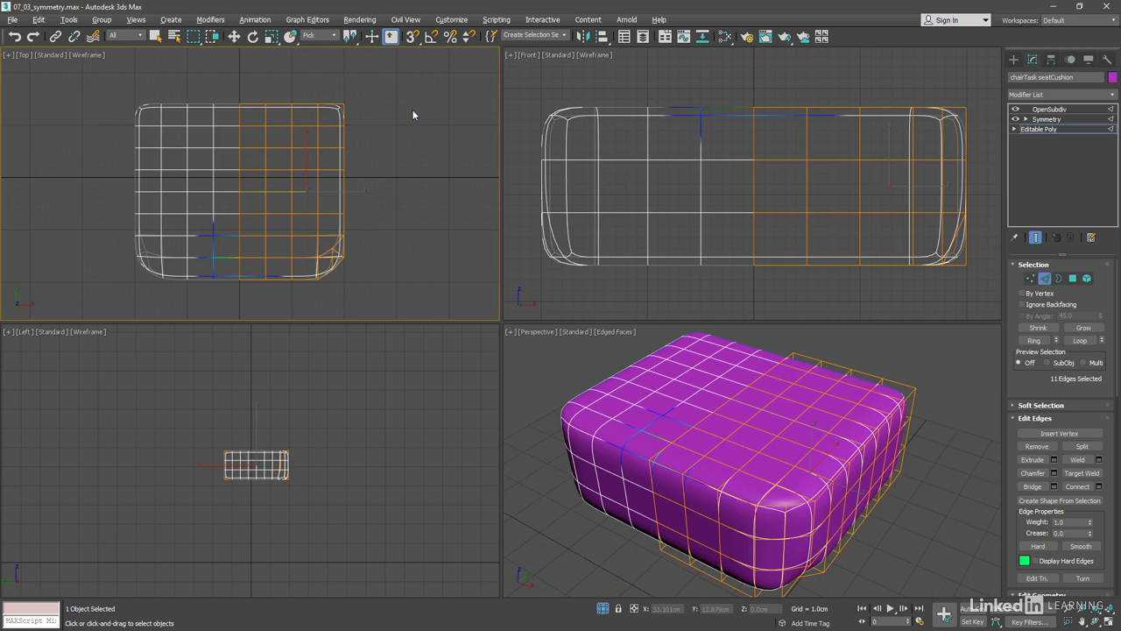
pyautogui.click(337, 109)
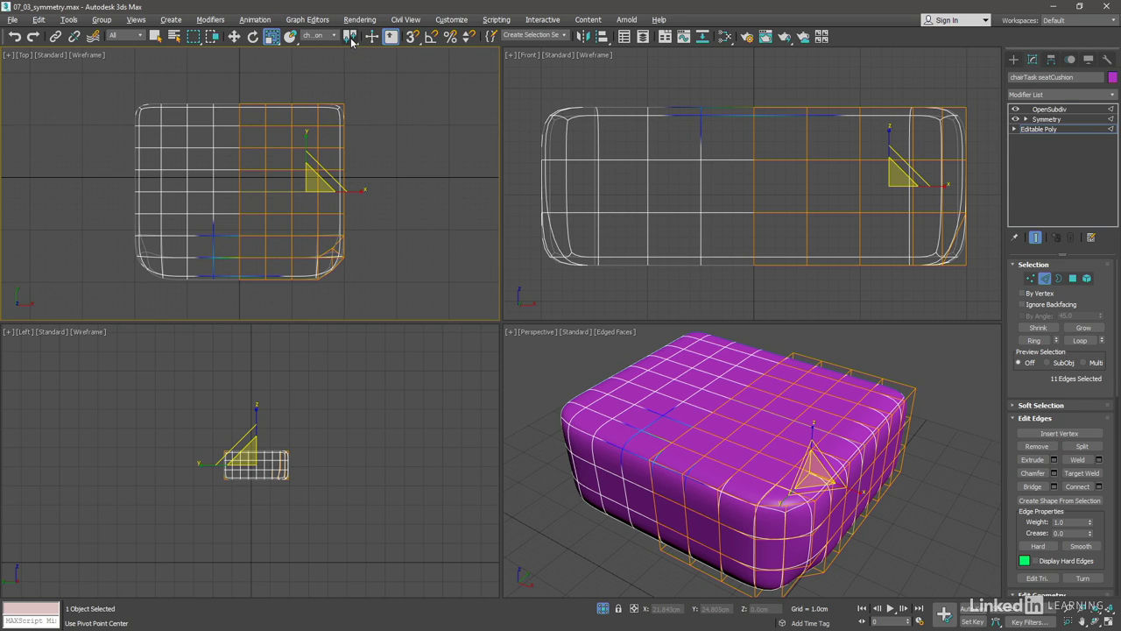
# Step: Set the transform centre to Use Transform Coordinate Center
pyautogui.click(351, 41)
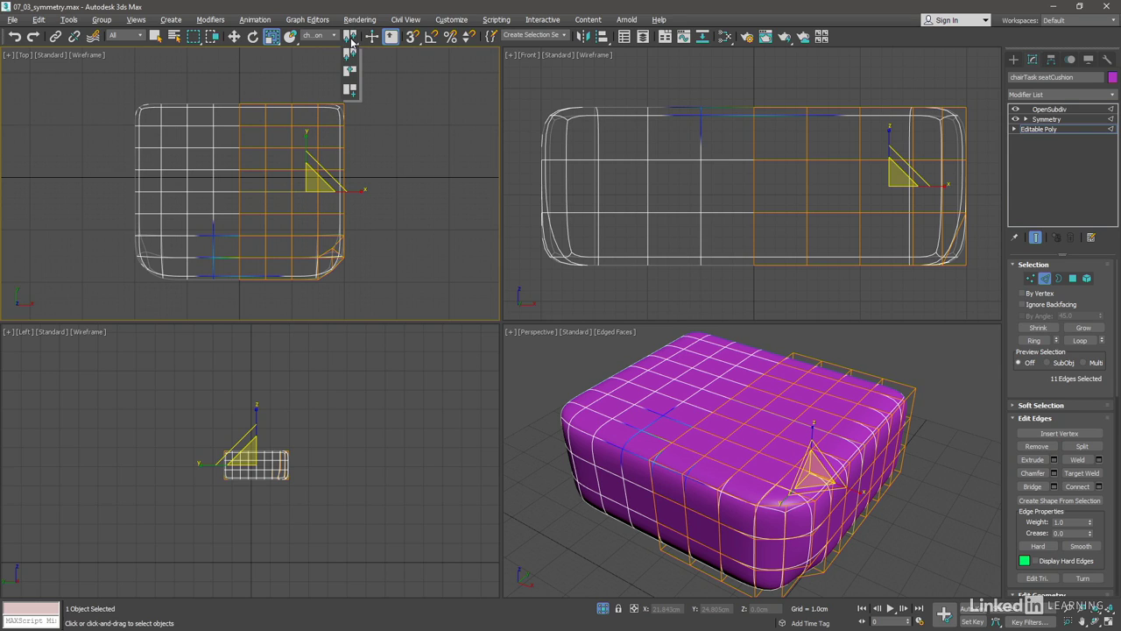
pyautogui.moveTo(351, 41); pyautogui.dragTo(350, 93)
pyautogui.click(351, 91)
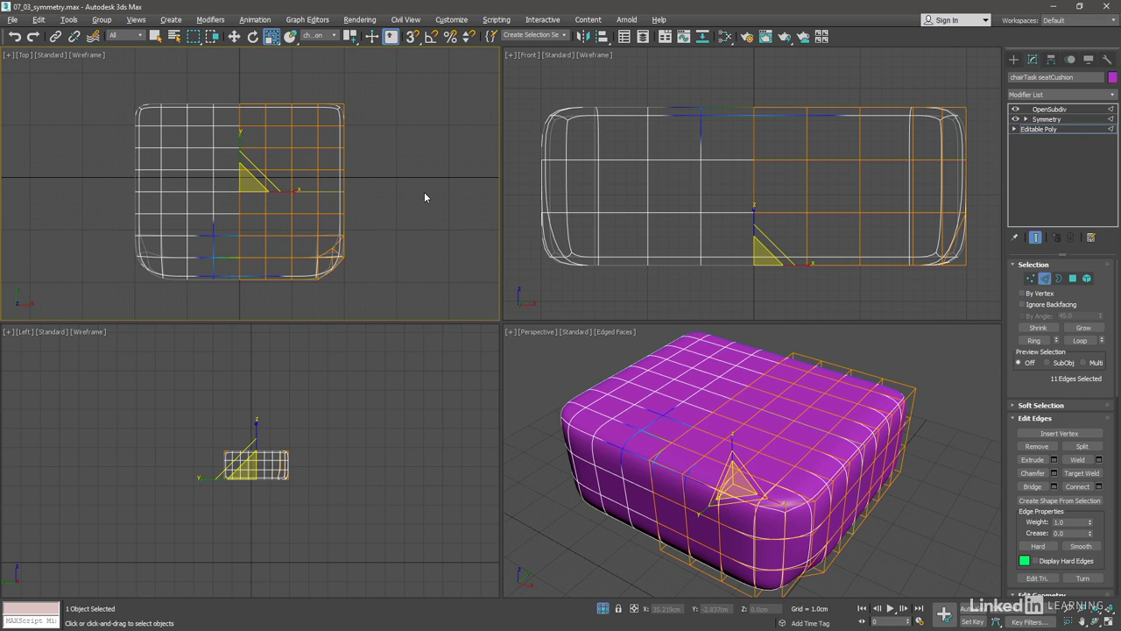
# Step: Scale the selected edge loop outward along X to bulge the cushion's sides
pyautogui.moveTo(295, 189); pyautogui.dragTo(302, 189)
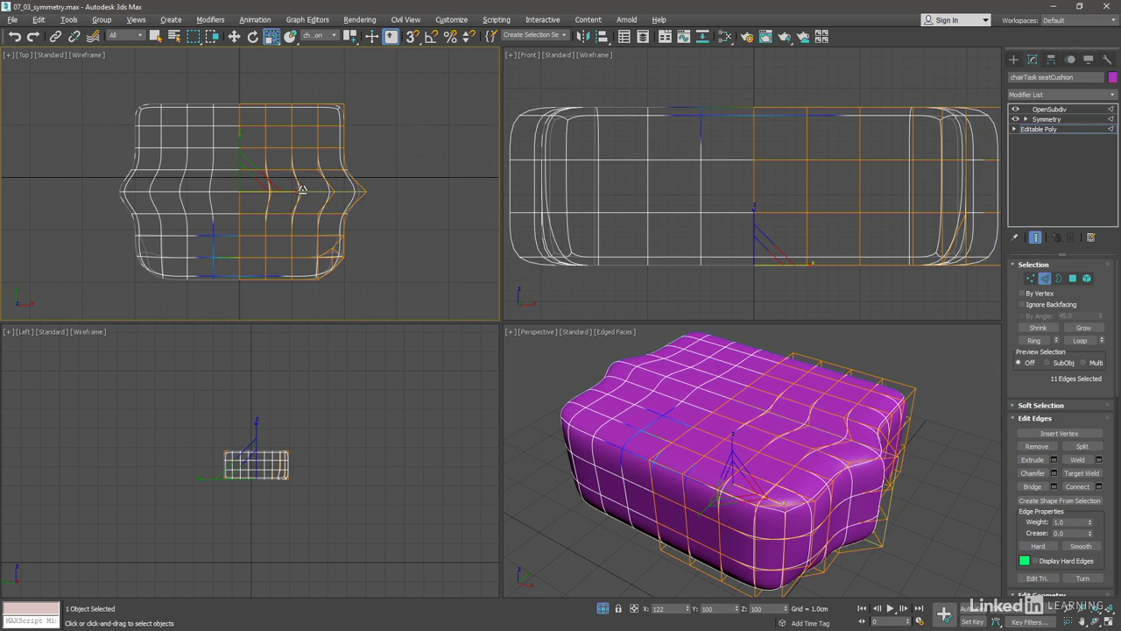
pyautogui.moveTo(302, 189); pyautogui.dragTo(301, 190)
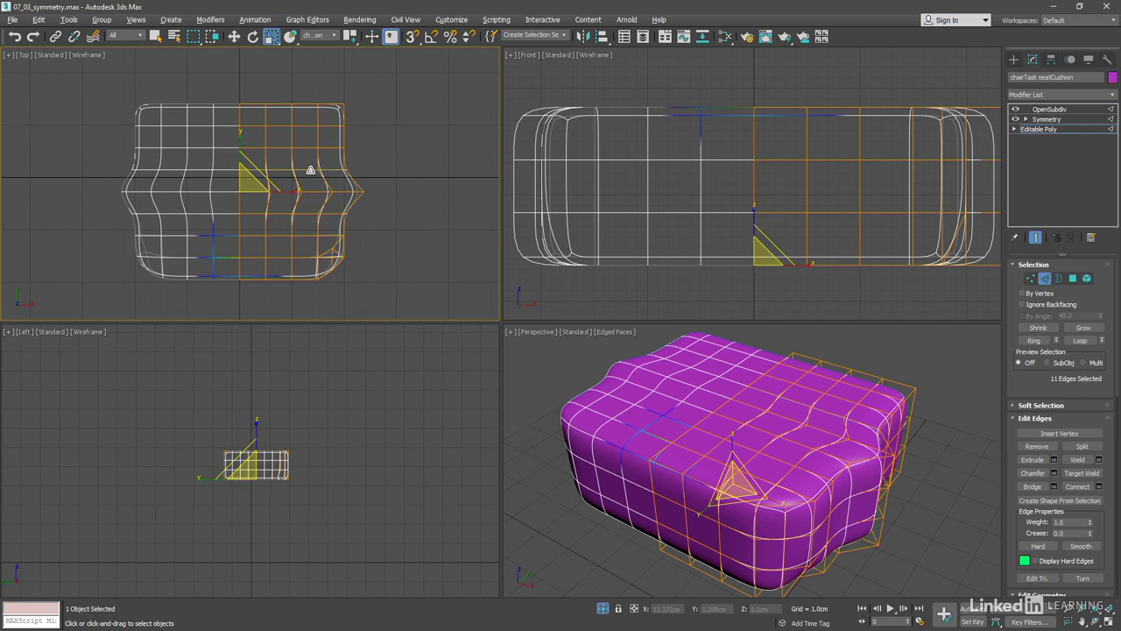
pyautogui.moveTo(309, 169); pyautogui.dragTo(298, 187)
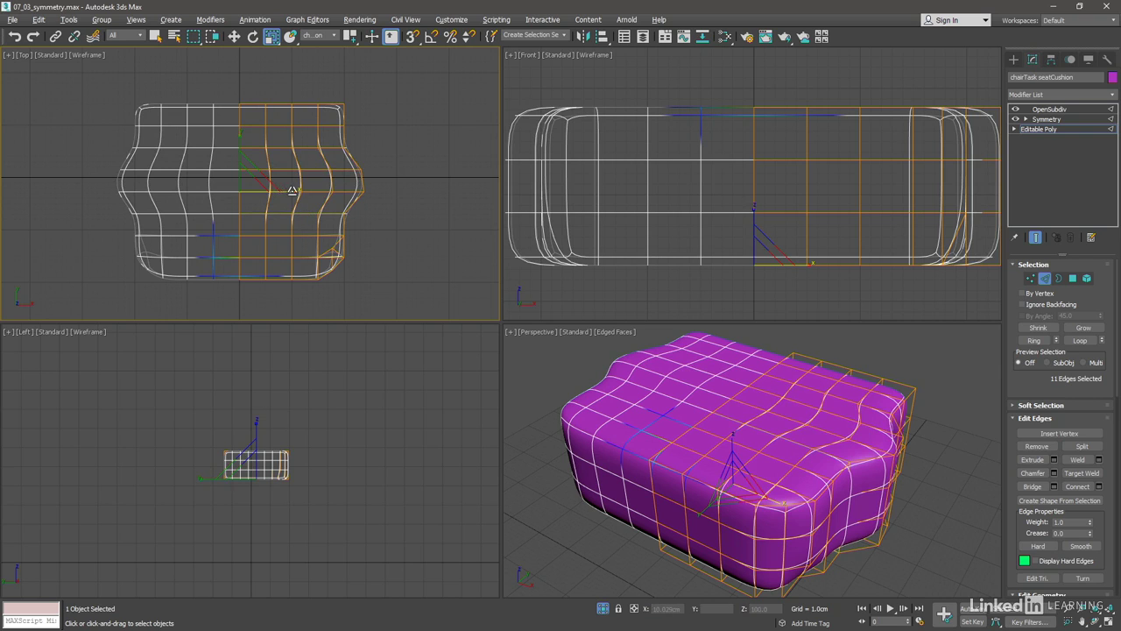
pyautogui.moveTo(283, 188); pyautogui.dragTo(298, 190)
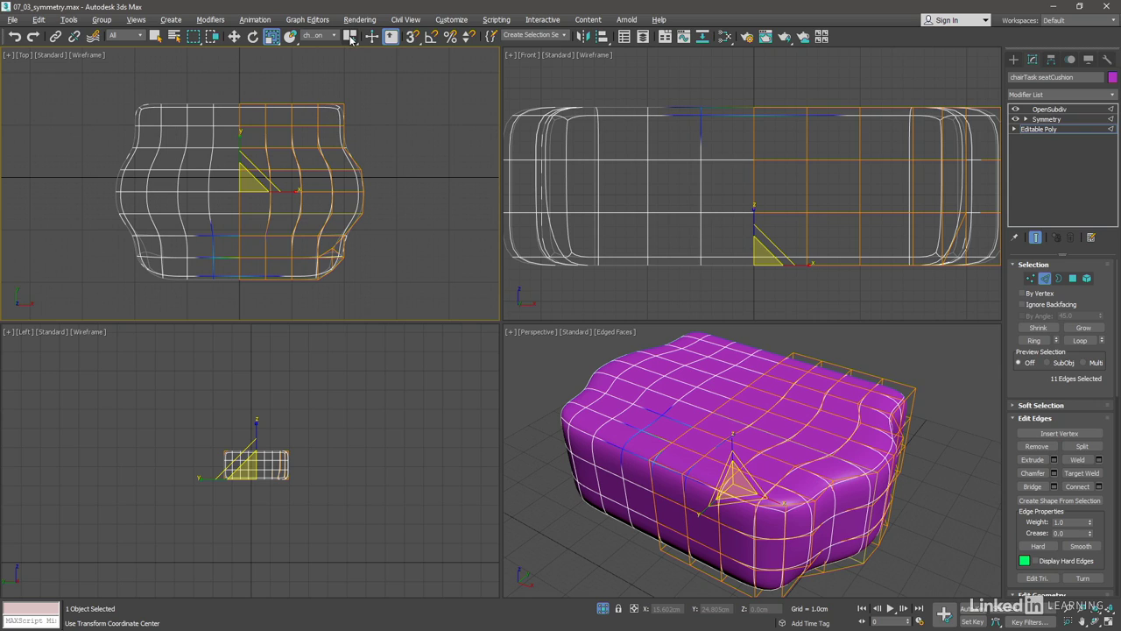
pyautogui.moveTo(350, 38); pyautogui.dragTo(353, 96)
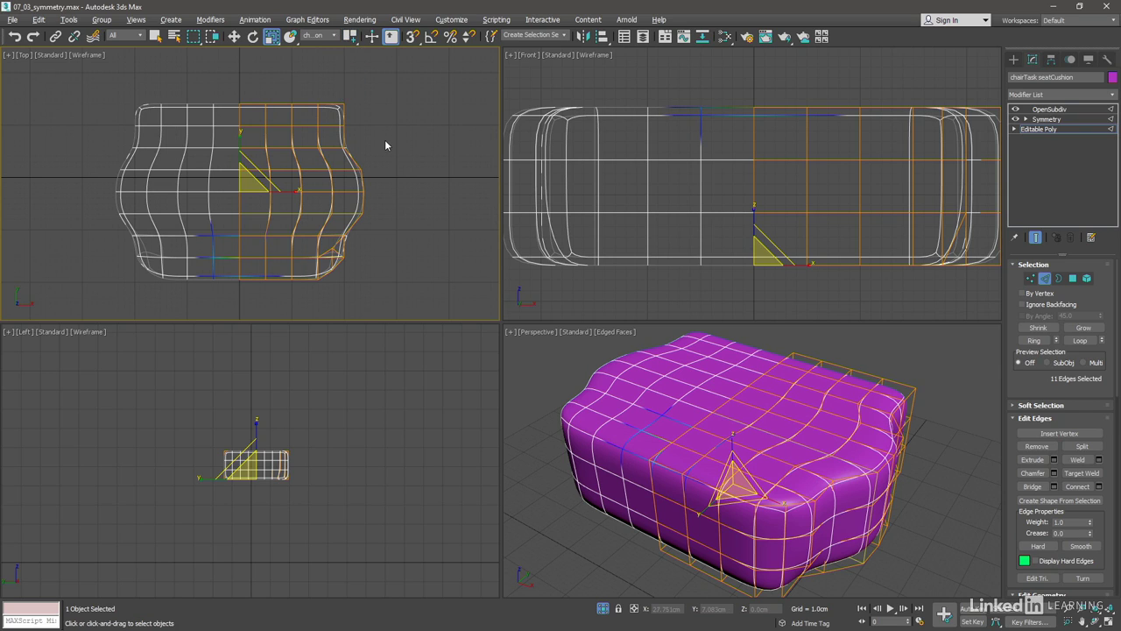